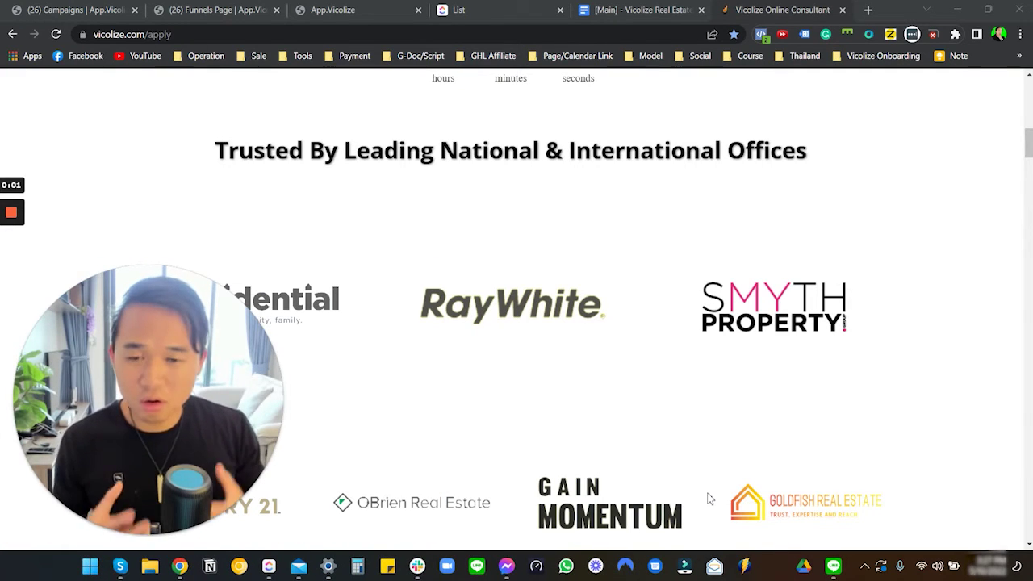
Step: Review the partner office logos and the live interview videos on the Vicolize application page
scroll(459, 337, "down", 2)
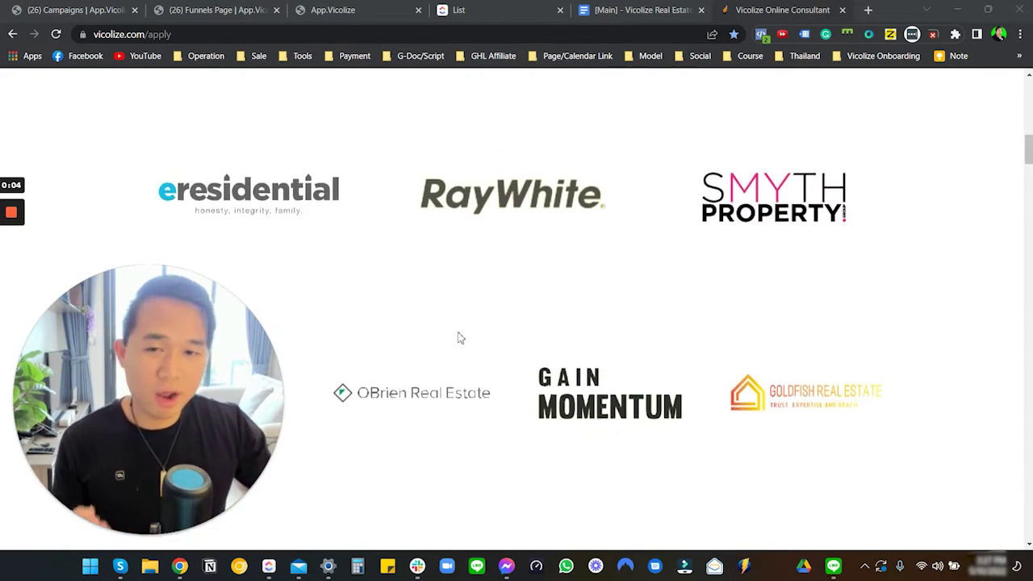
scroll(459, 336, "down", 6)
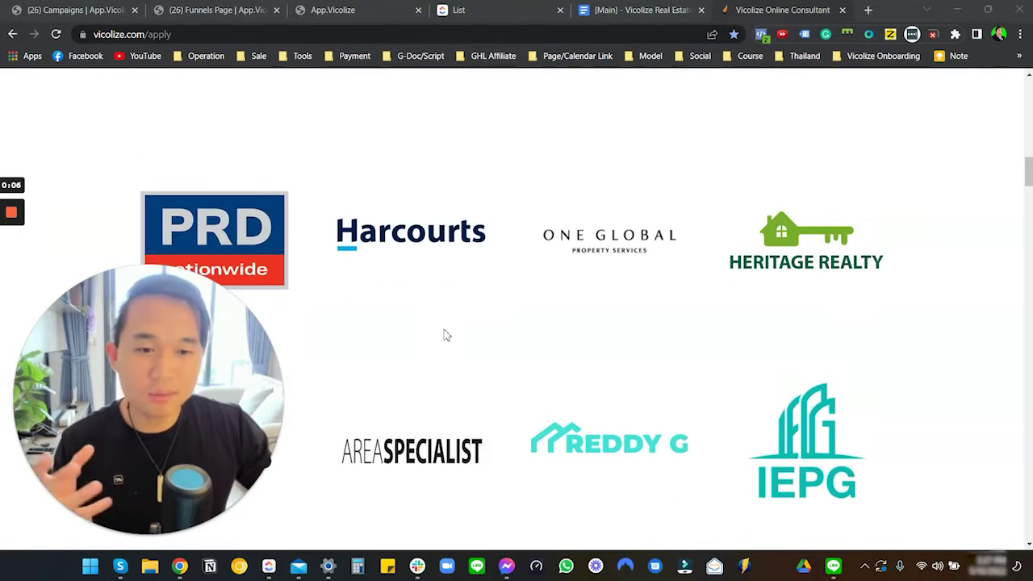
scroll(435, 340, "down", 4)
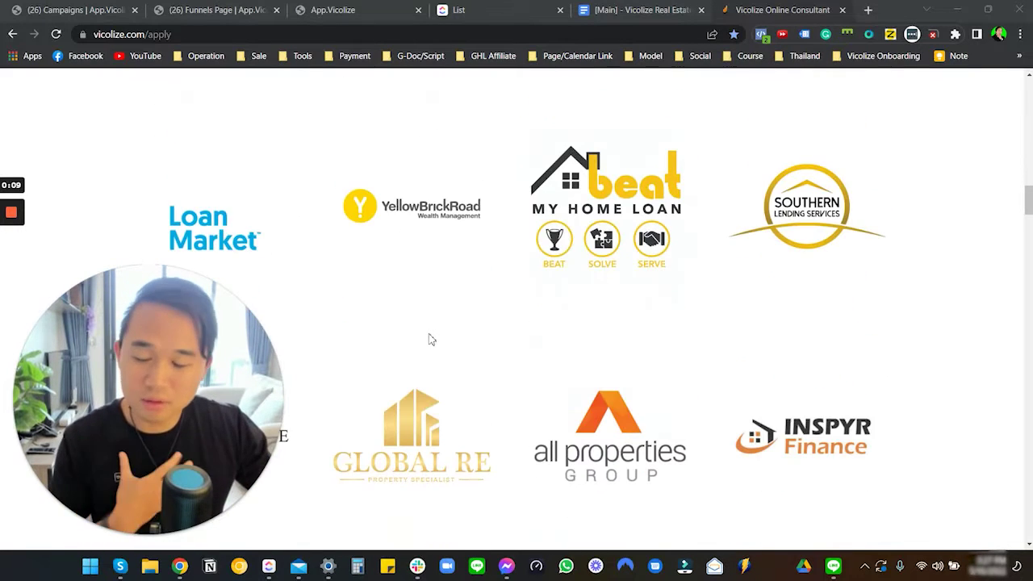
scroll(428, 339, "down", 7)
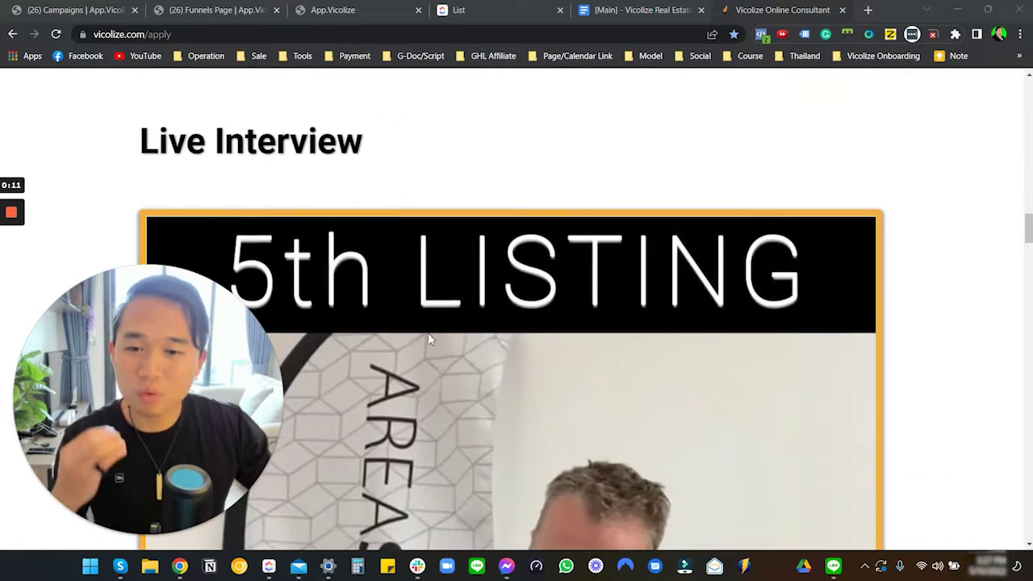
scroll(428, 339, "down", 3)
scroll(428, 339, "down", 3)
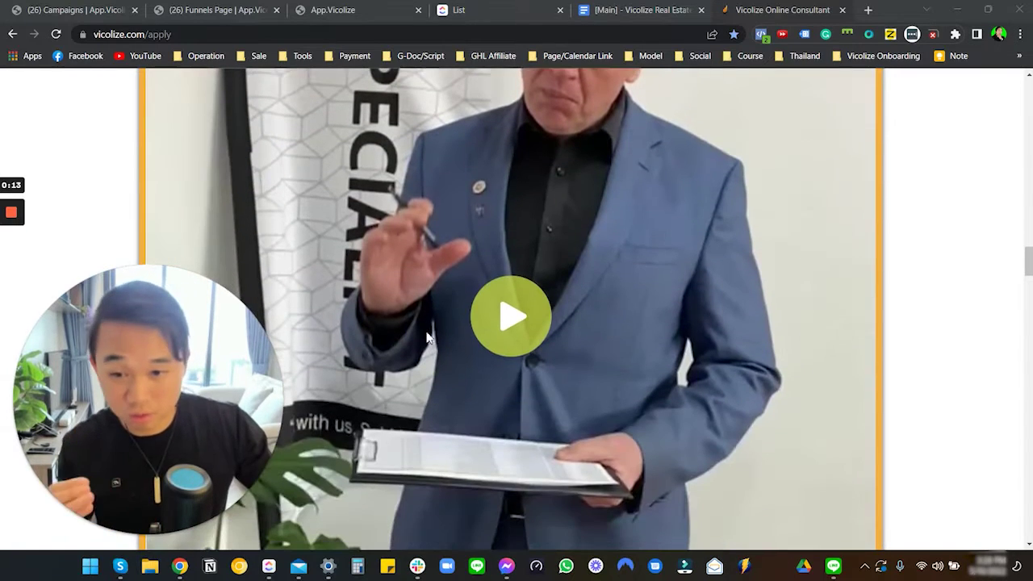
scroll(428, 338, "down", 2)
scroll(428, 337, "up", 5)
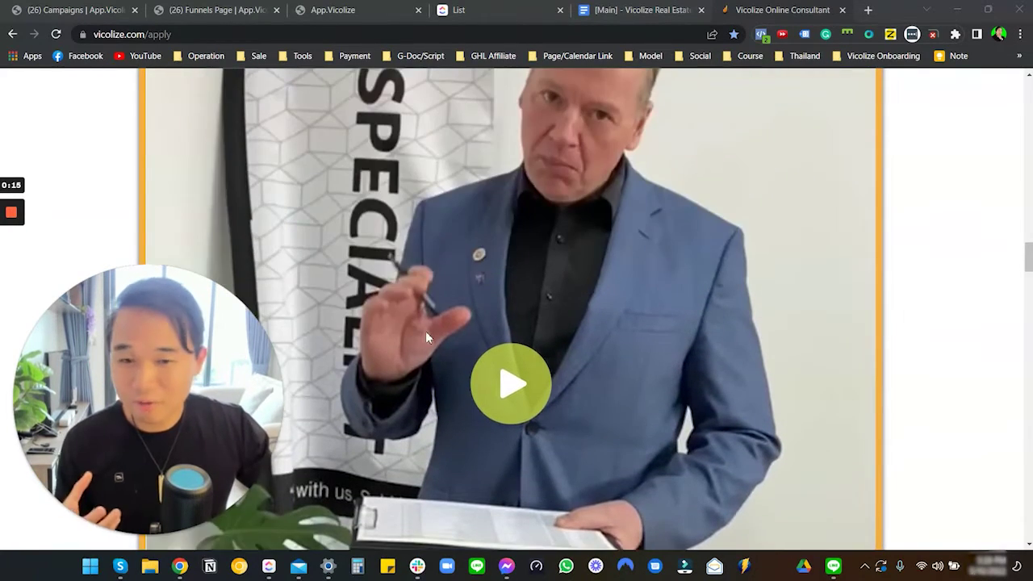
scroll(428, 337, "down", 13)
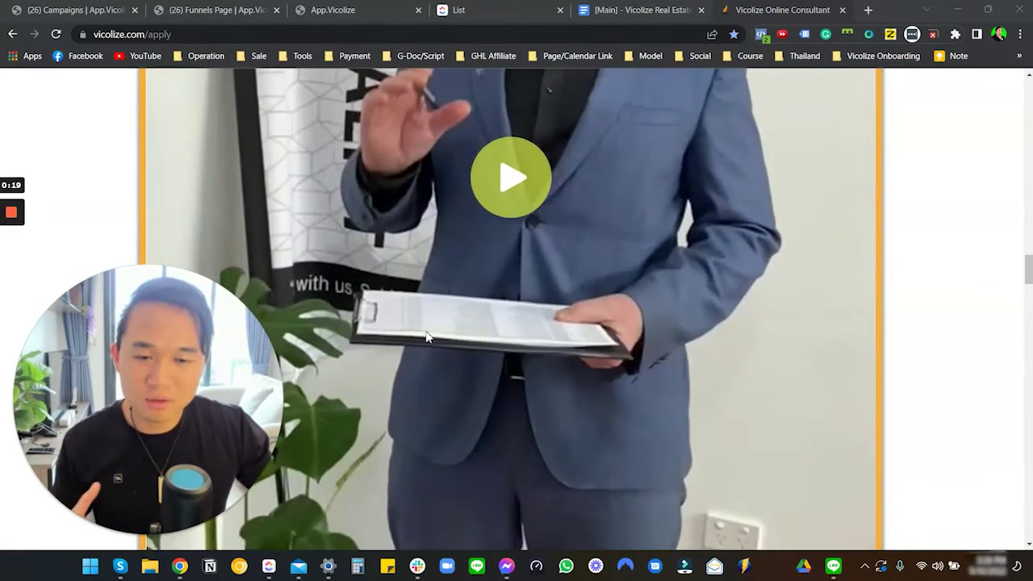
scroll(426, 336, "down", 1)
scroll(426, 336, "up", 8)
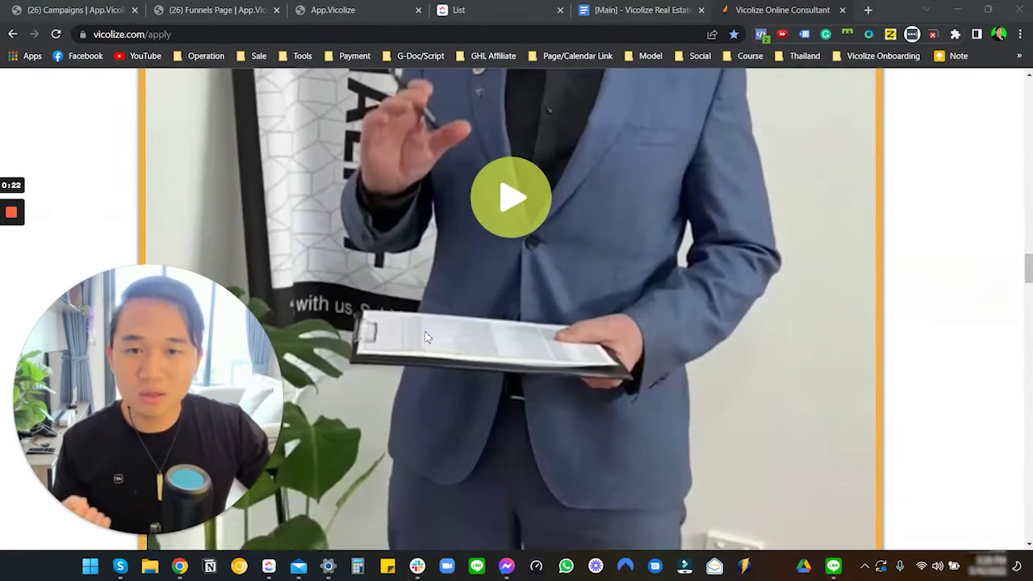
scroll(426, 335, "down", 8)
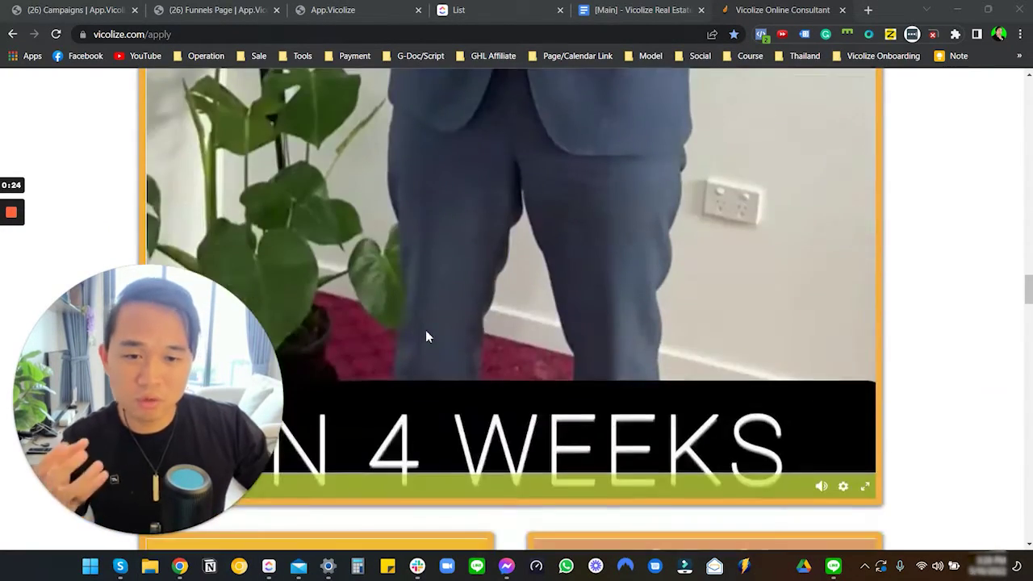
scroll(428, 337, "down", 7)
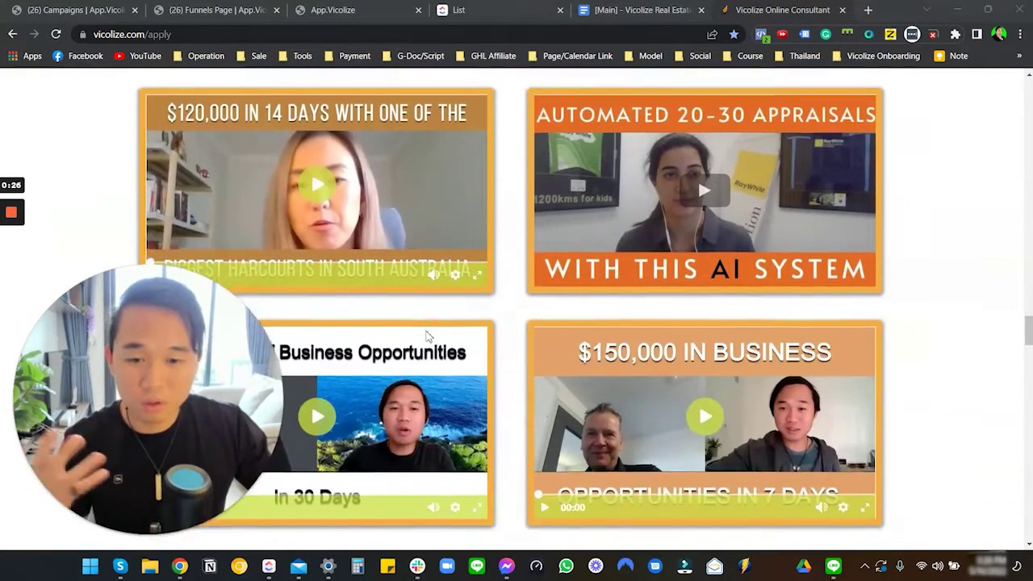
scroll(428, 337, "down", 2)
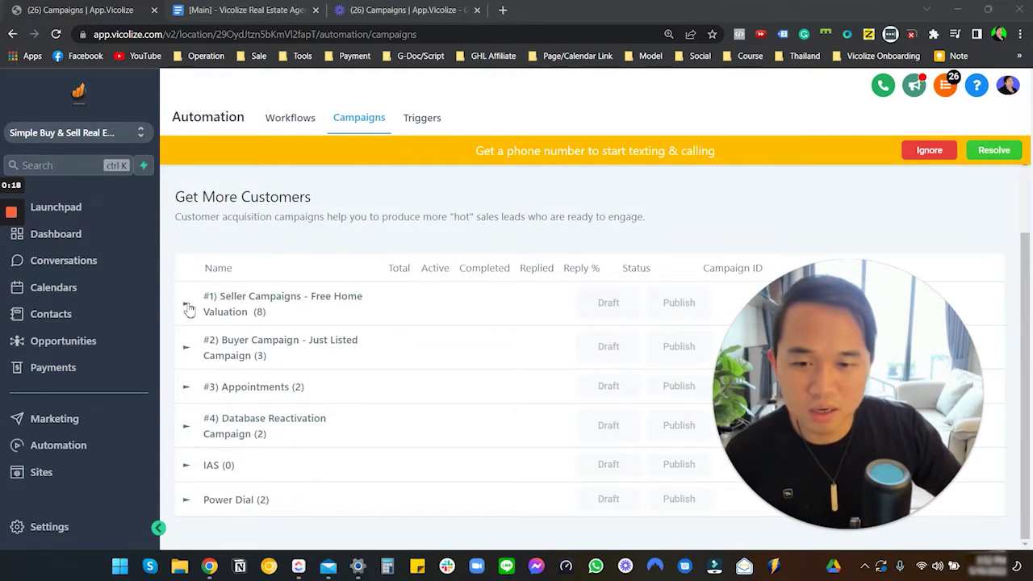
Step: Expand the Seller Campaigns - Free Home Valuation folder and open the Home Seller Nurture Campaign - SMS - Facebook Ad Lead Nurtured
left_click(188, 306)
scroll(274, 363, "down", 1)
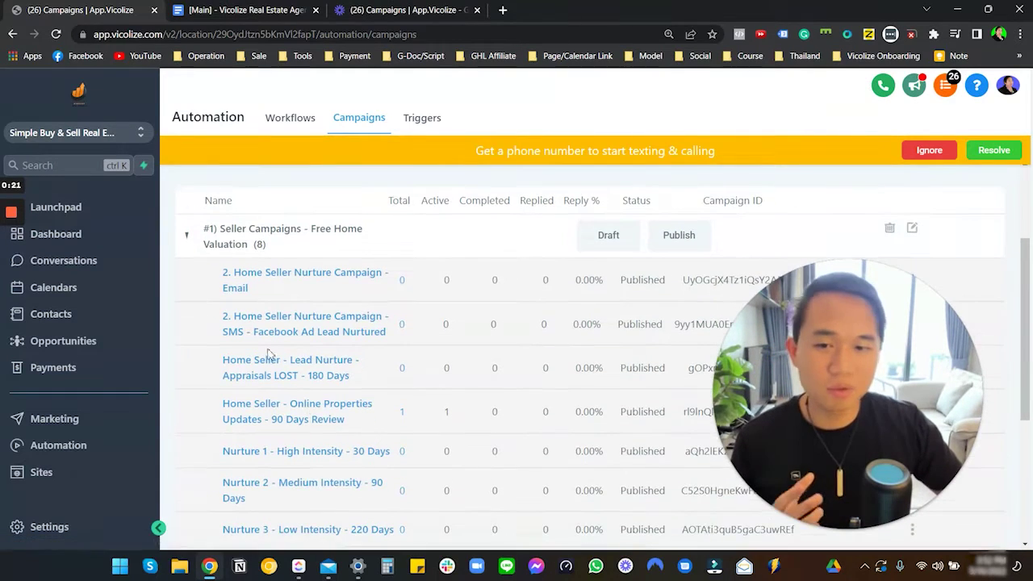
scroll(320, 345, "down", 1)
scroll(305, 277, "up", 1)
left_click(305, 322)
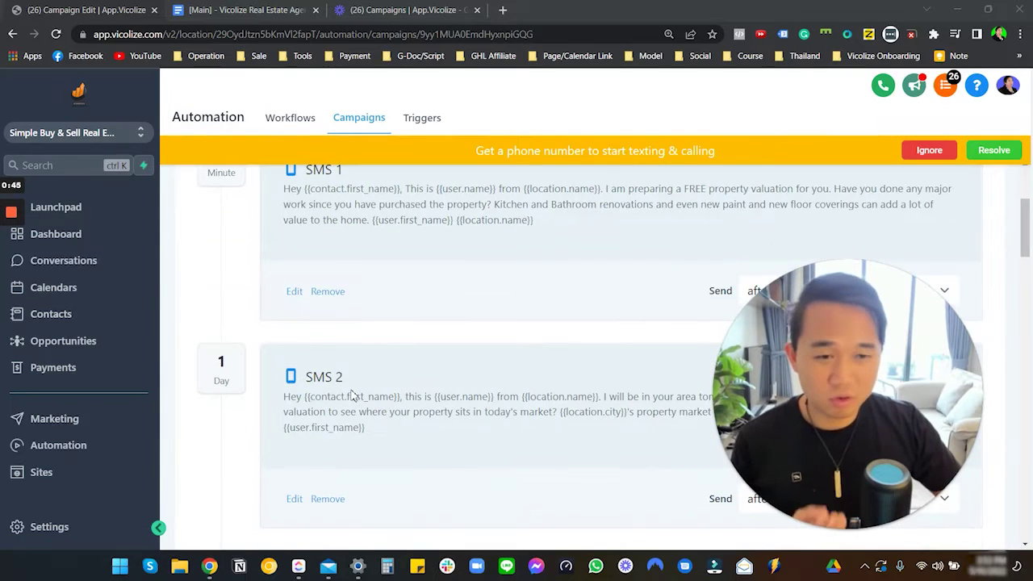
Step: Read through the sequence of SMS messages and send delays in the home seller nurture campaign
scroll(349, 391, "up", 1)
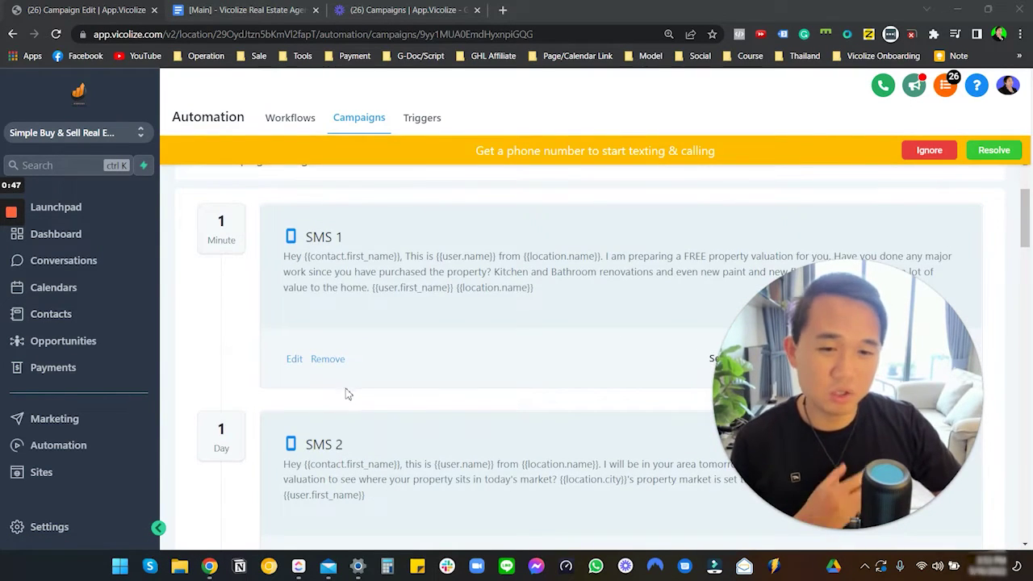
scroll(349, 393, "down", 5)
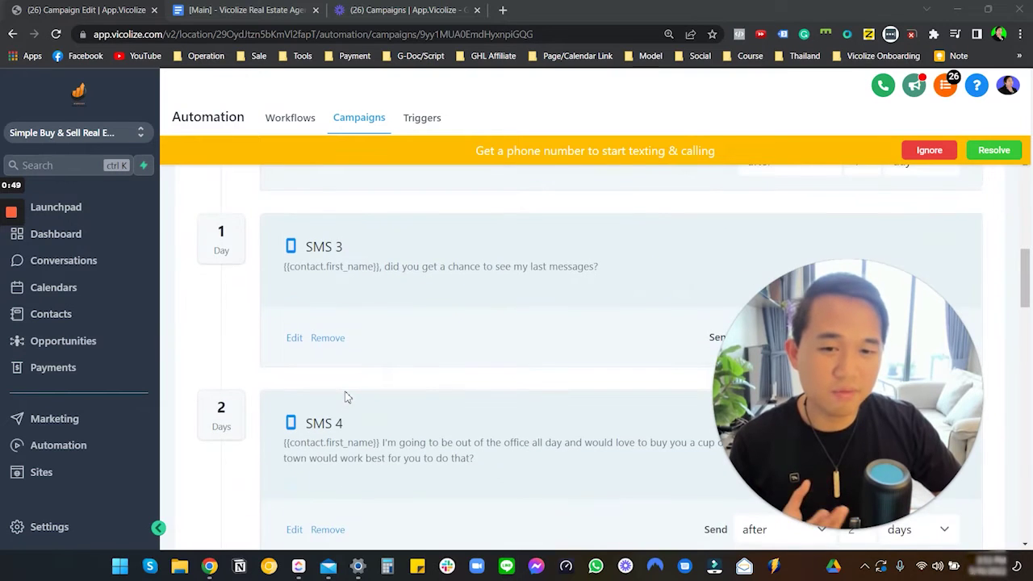
scroll(347, 396, "down", 2)
scroll(346, 396, "down", 5)
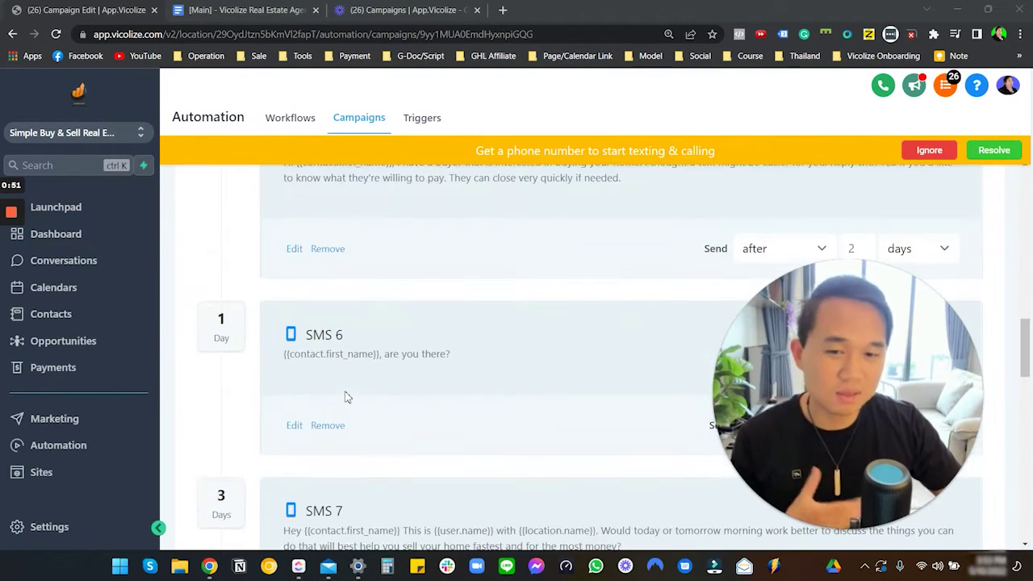
scroll(347, 397, "down", 2)
scroll(343, 394, "up", 6)
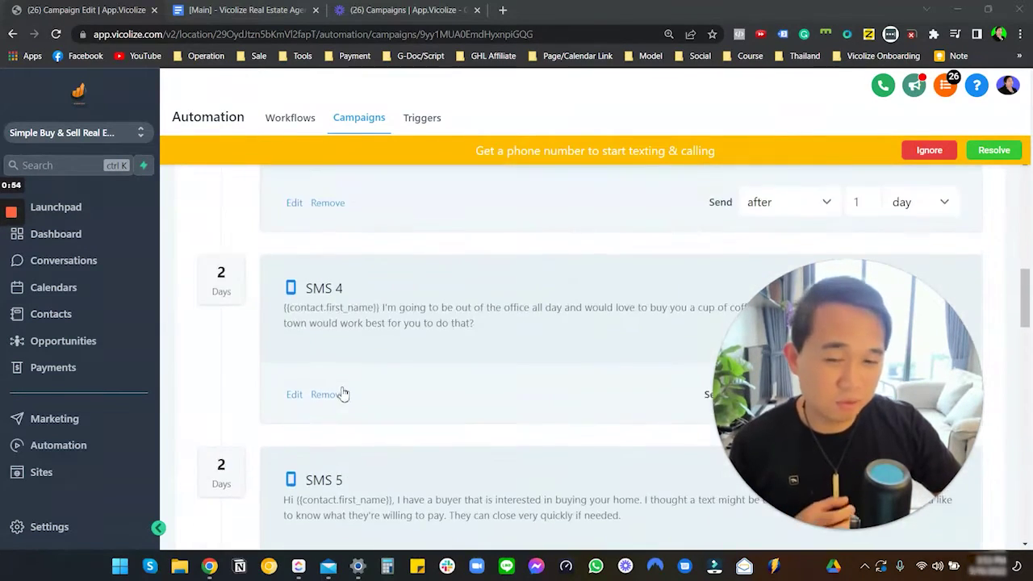
scroll(342, 394, "up", 8)
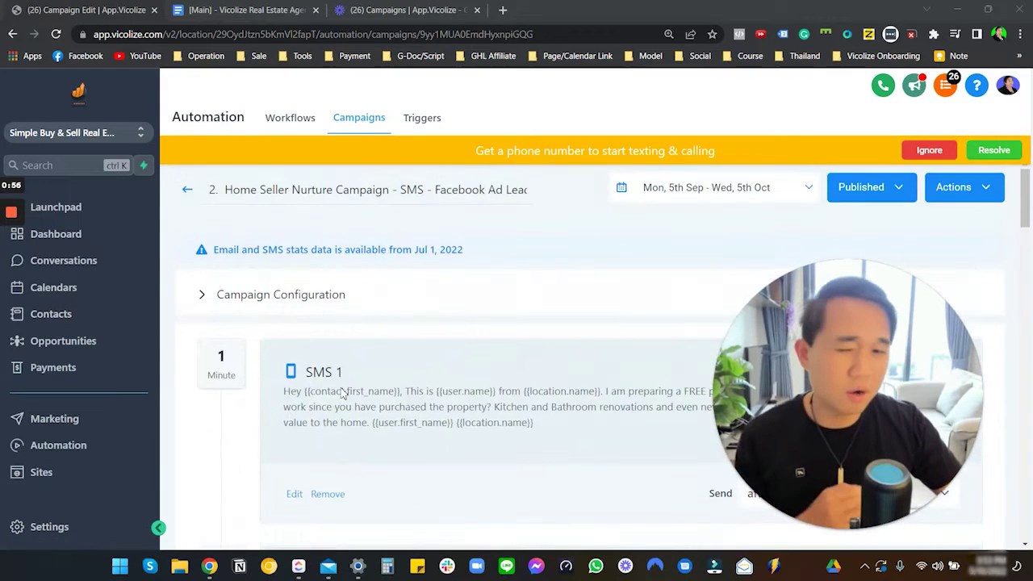
Step: Return to the campaign list and look over the campaigns in the Seller Campaigns folder
left_click(188, 194)
scroll(351, 408, "down", 3)
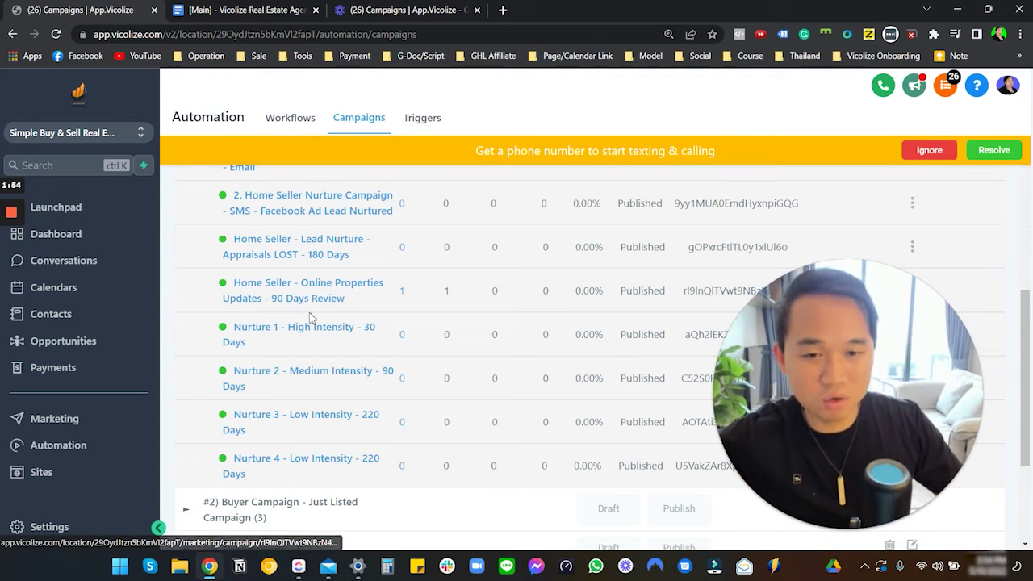
scroll(311, 317, "up", 1)
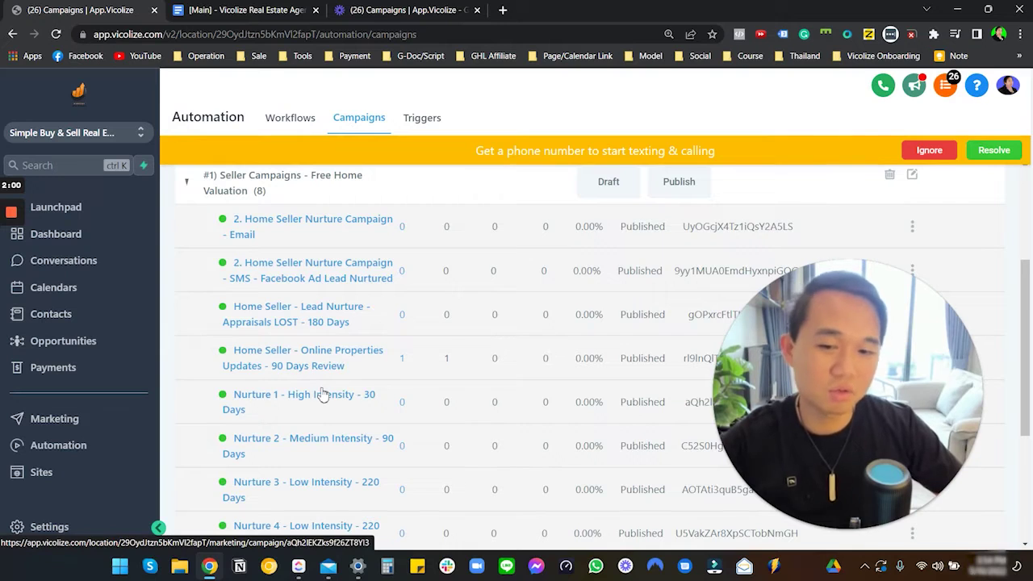
scroll(323, 394, "down", 1)
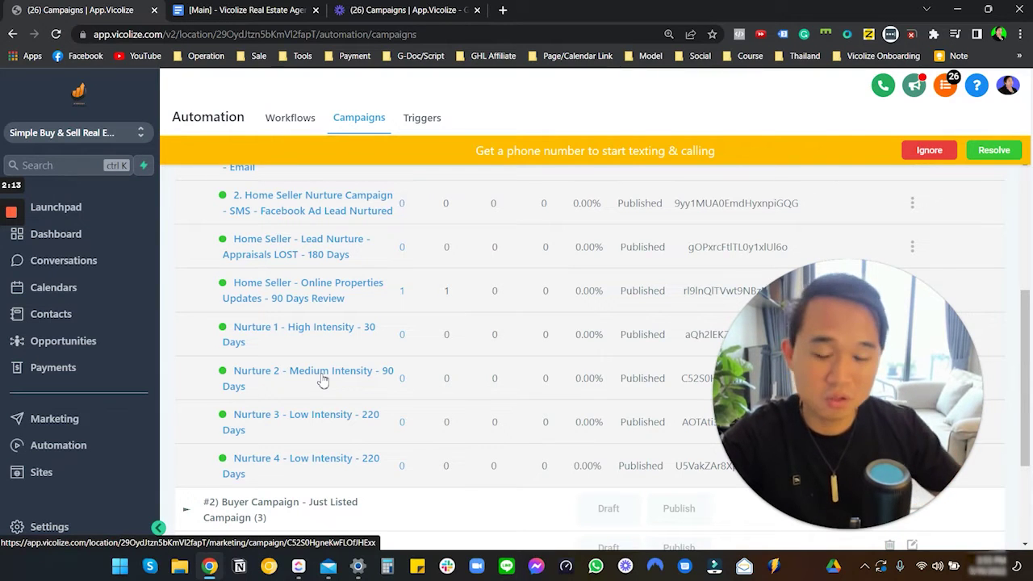
scroll(322, 381, "up", 2)
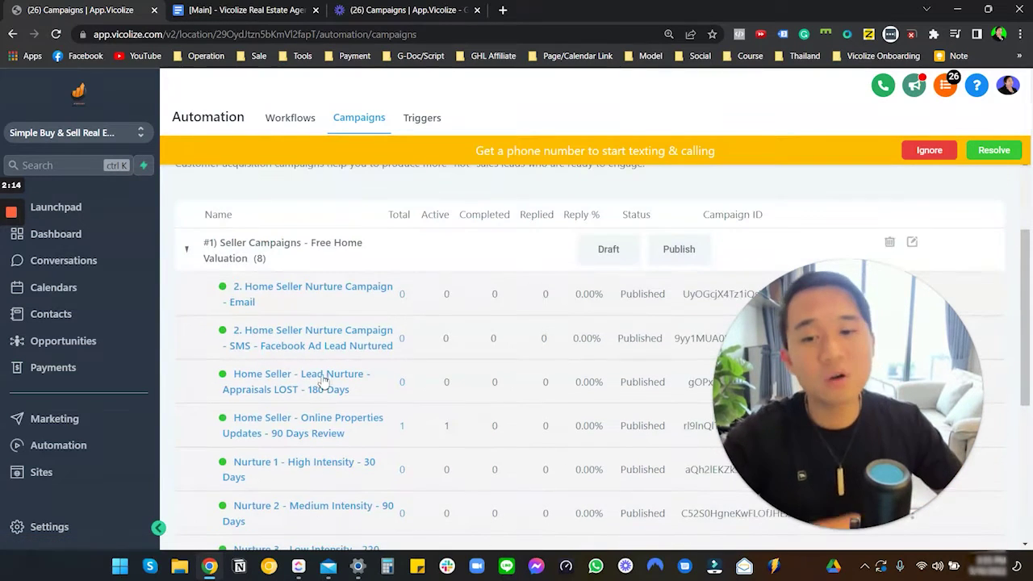
Step: Collapse the Seller Campaigns folder and open Home Buyer Nurture > Mortgage Partner from the Buyer Campaign - Just Listed Campaign folder
left_click(194, 255)
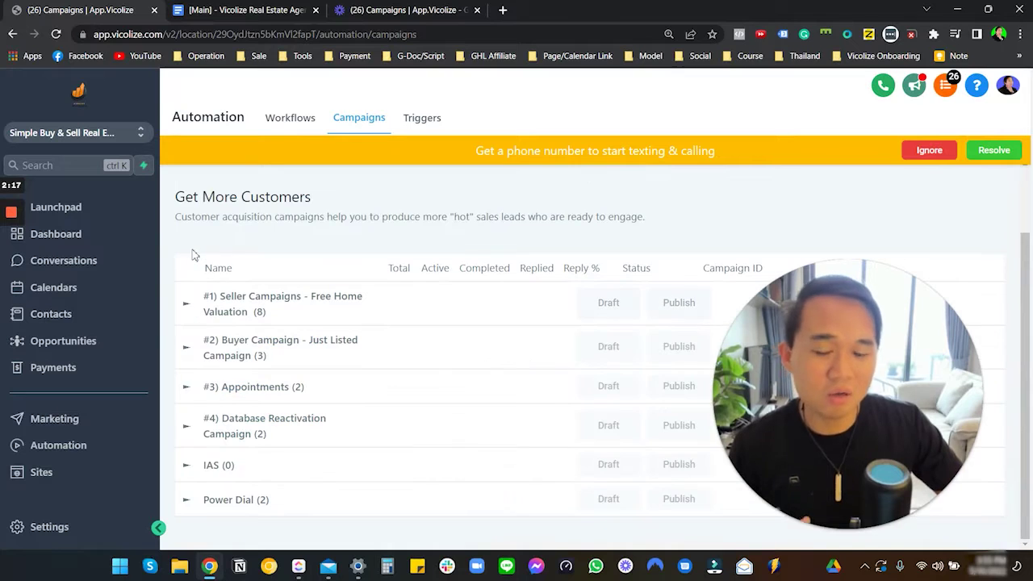
left_click(190, 356)
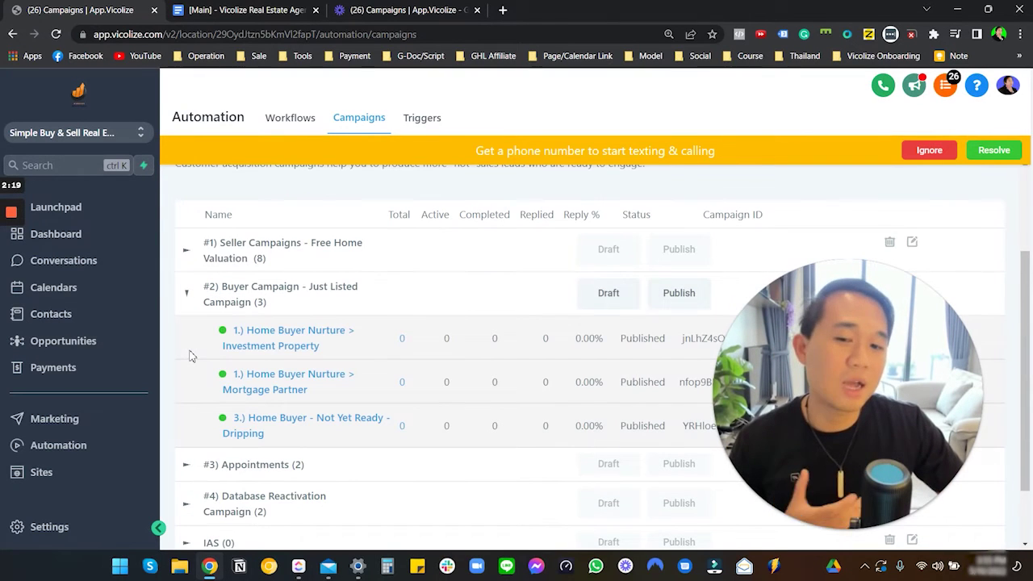
left_click(282, 372)
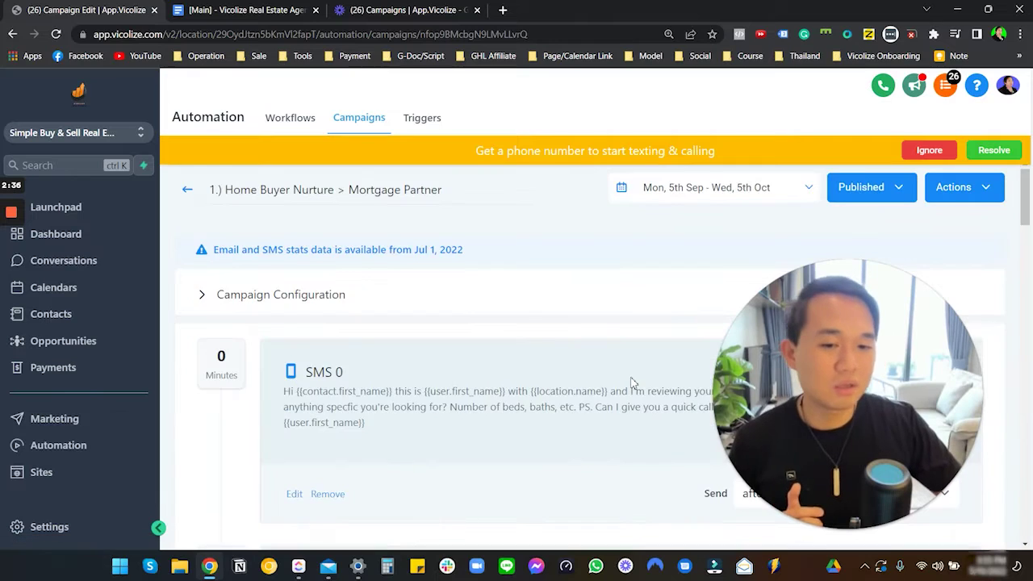
Step: Read through the opening SMS and email messages of the Mortgage Partner buyer campaign
scroll(680, 367, "down", 2)
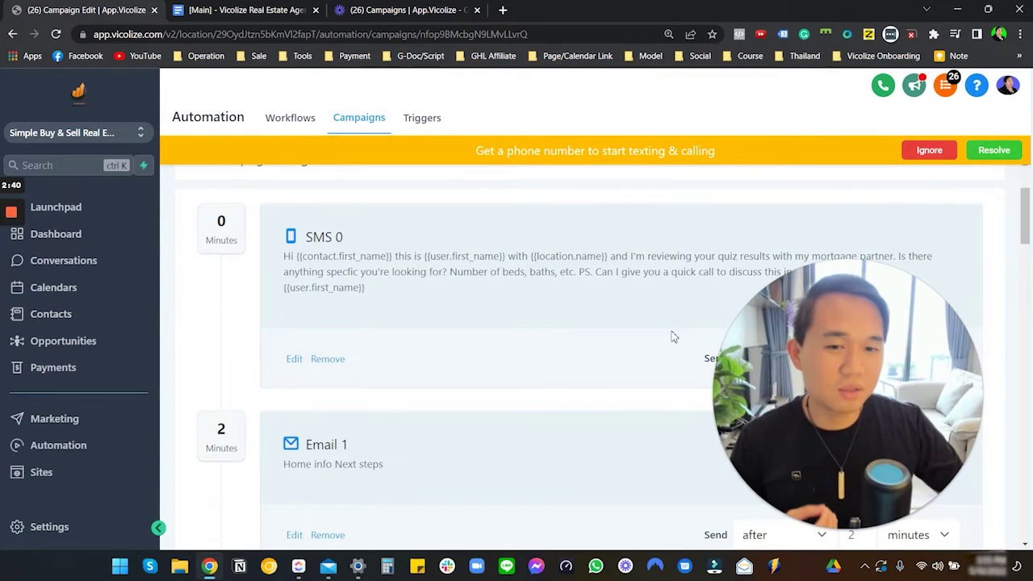
scroll(674, 334, "down", 1)
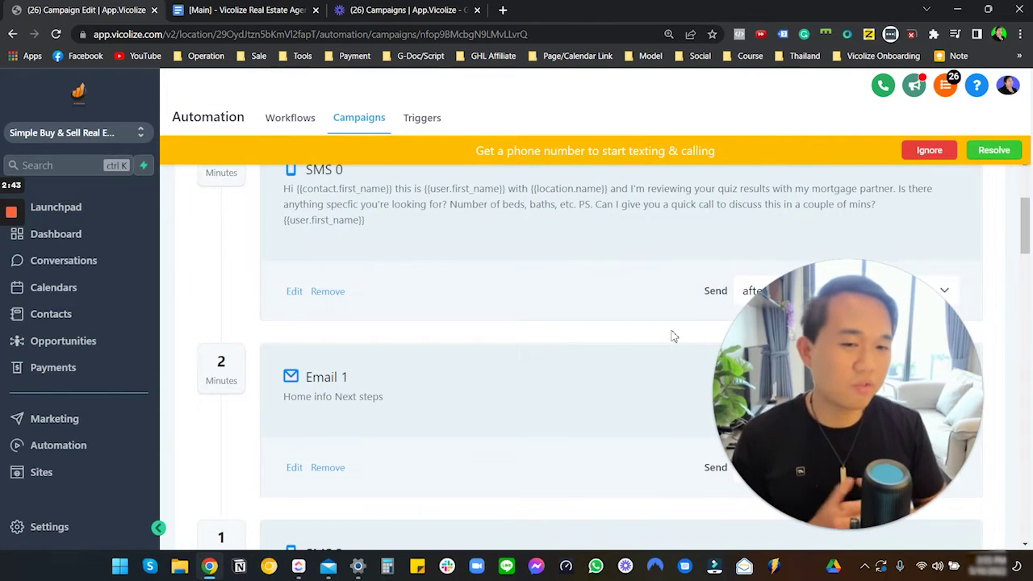
scroll(565, 393, "down", 5)
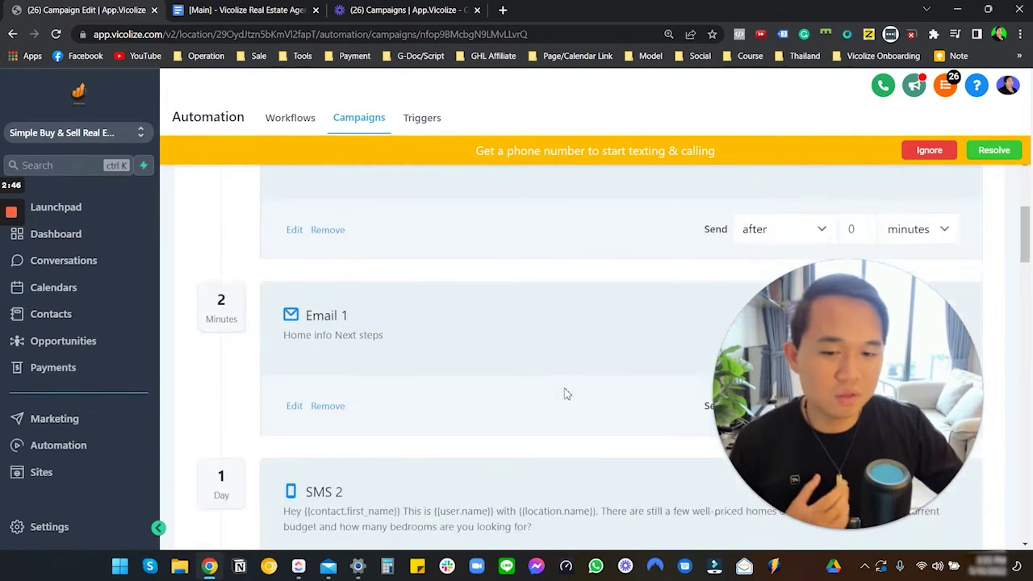
scroll(563, 394, "up", 2)
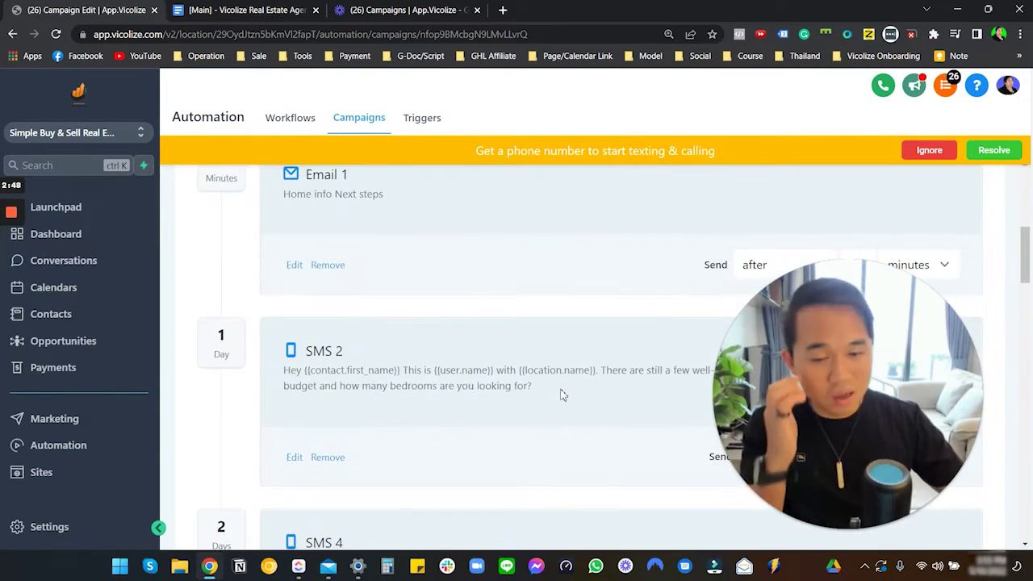
scroll(565, 395, "up", 5)
scroll(565, 395, "up", 2)
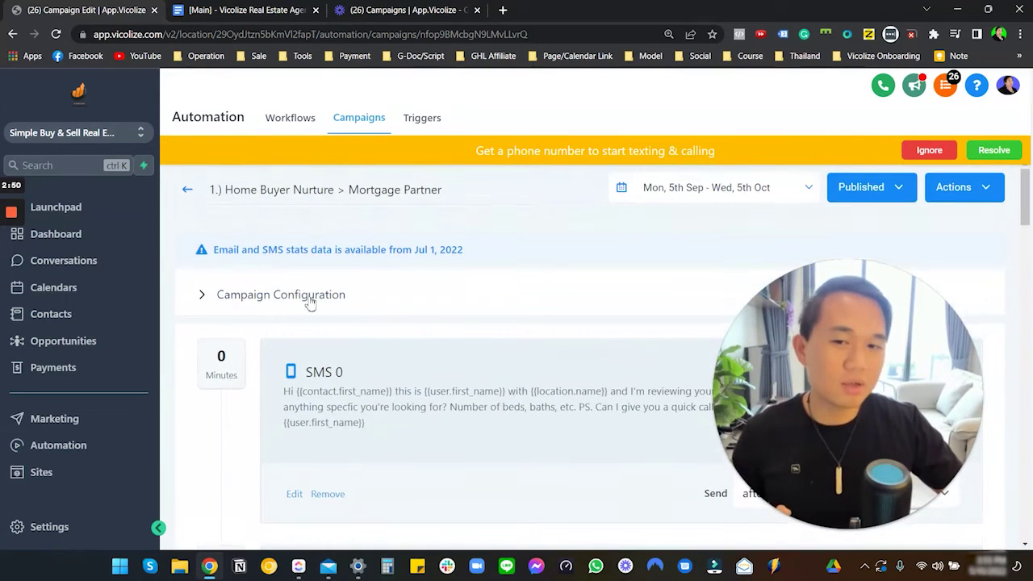
Step: Return to the campaign list, collapse the Buyer Campaign folder and expand the Database Reactivation Campaign folder
left_click(188, 192)
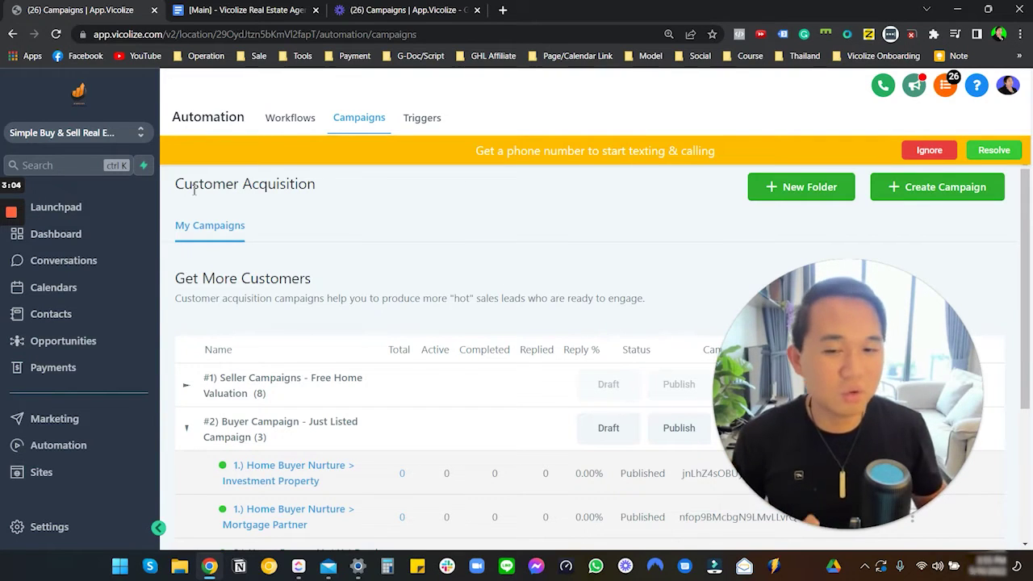
scroll(190, 194, "down", 2)
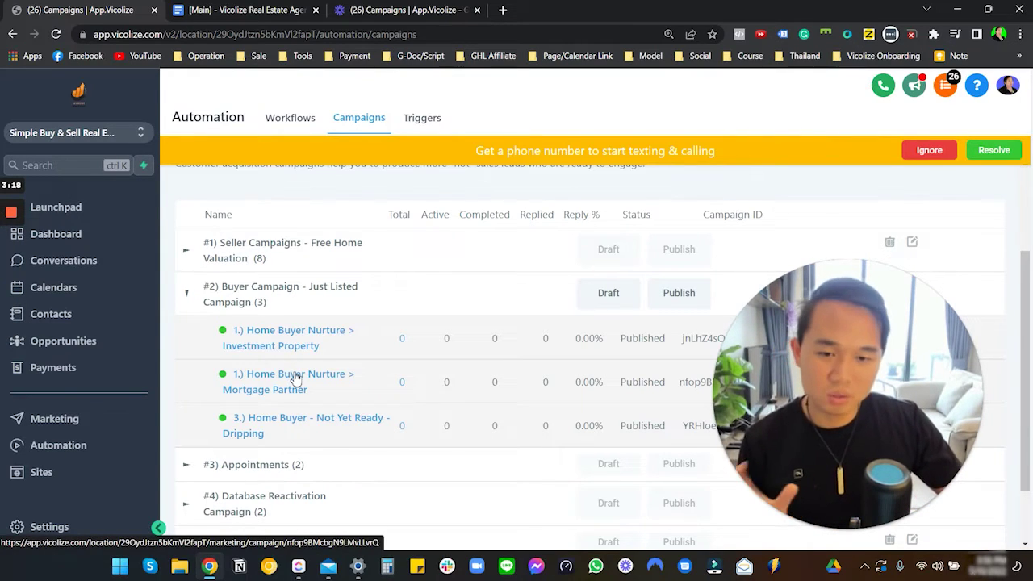
scroll(296, 380, "down", 1)
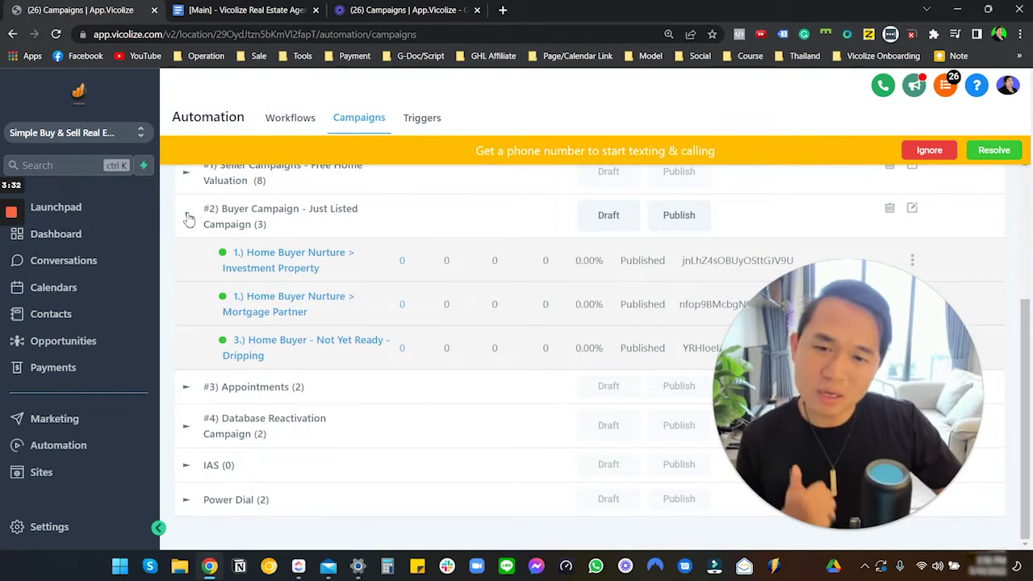
left_click(187, 218)
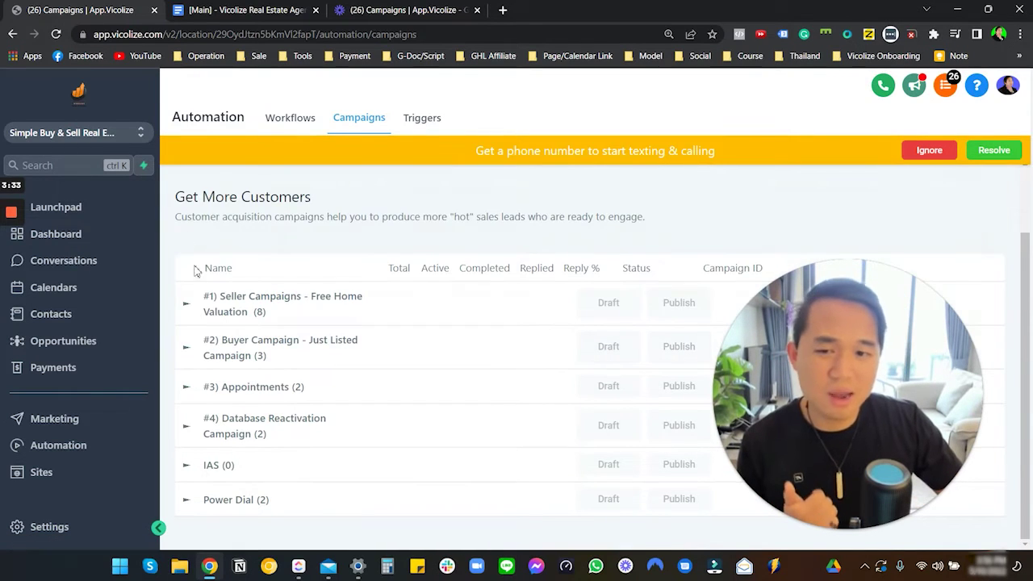
left_click(189, 426)
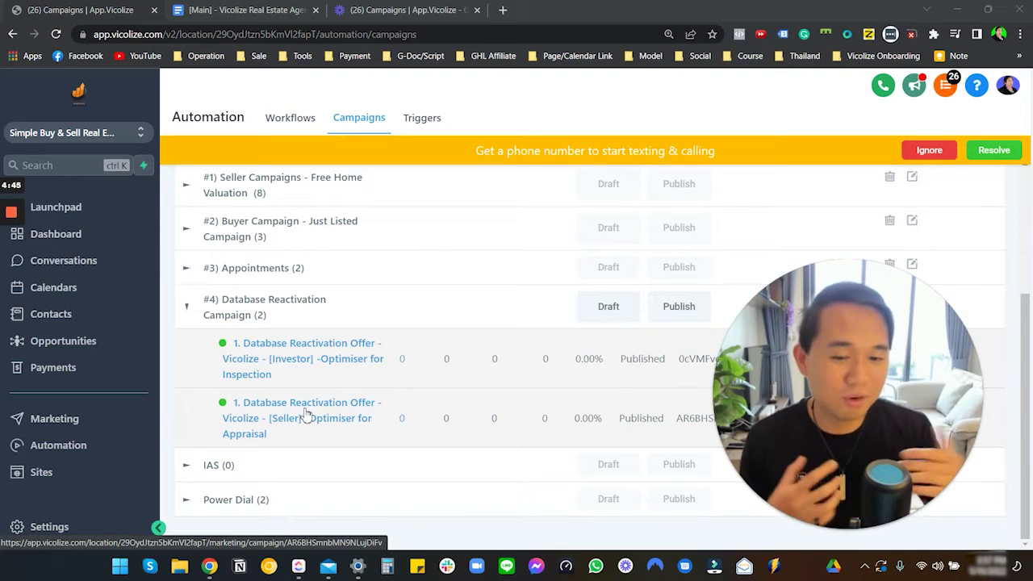
Step: Open the Opportunities board and move the lead card from Online Report Update - [Nurture 280 Days] to the Seller Lead stage
left_click(87, 343)
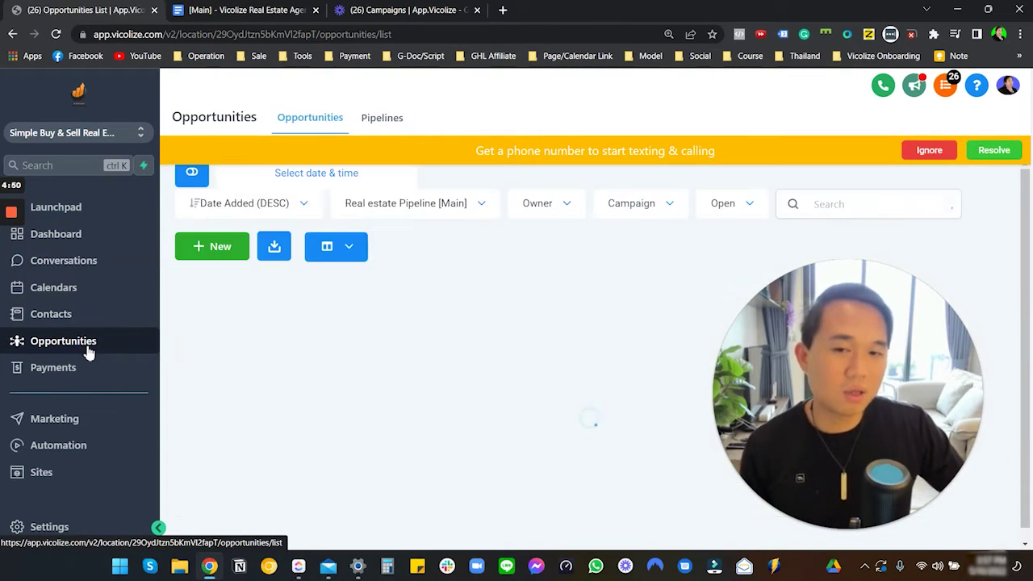
left_click_drag(767, 430, 69, 429)
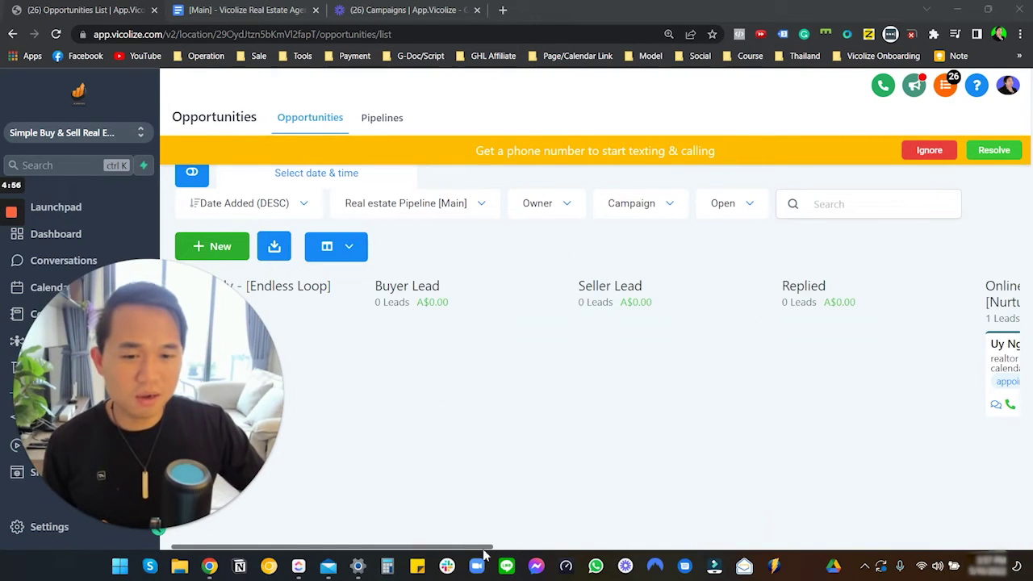
left_click_drag(484, 549, 584, 525)
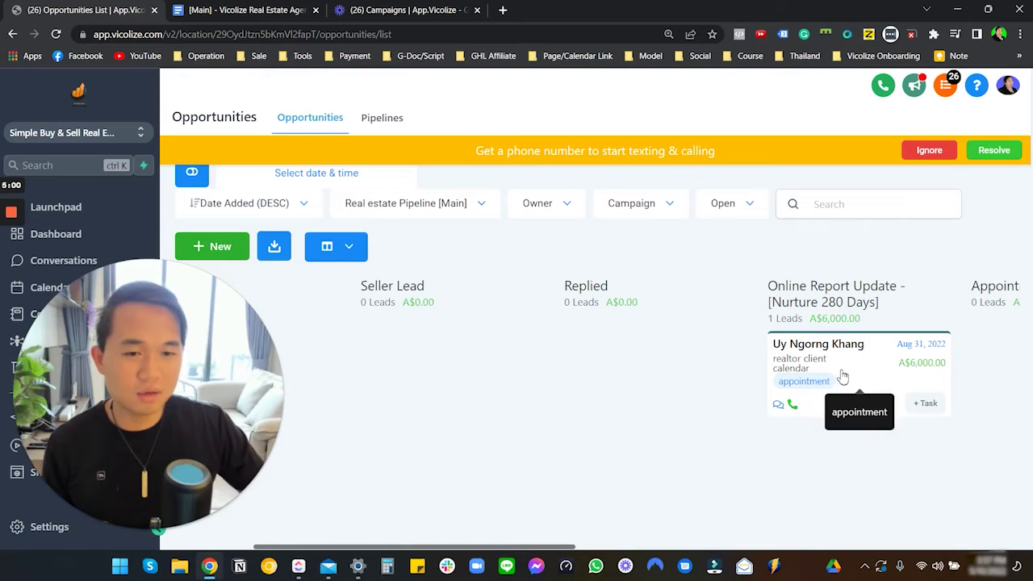
left_click_drag(839, 370, 436, 363)
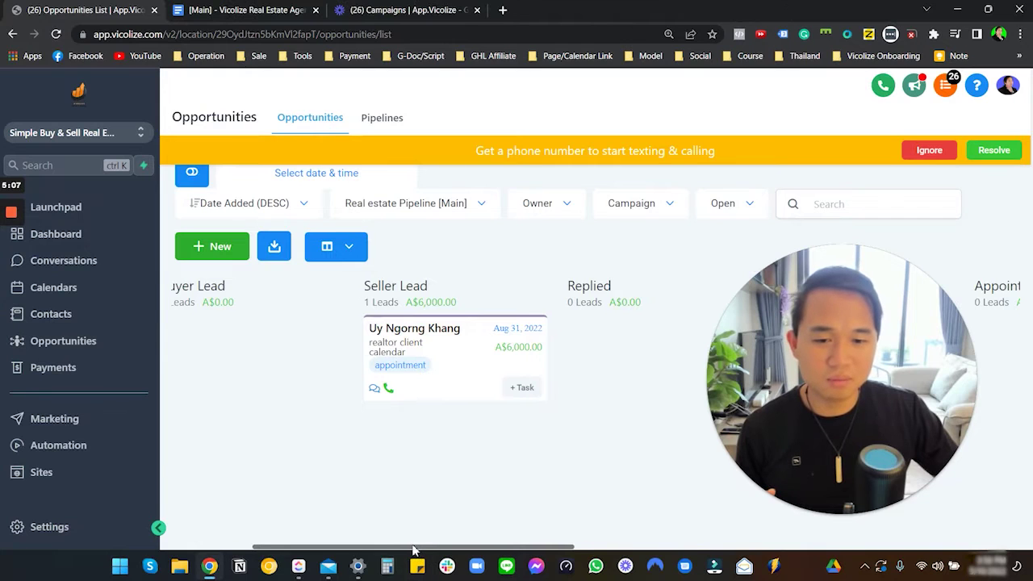
Step: Move the lead card from Seller Lead to Replied, then on to Online Report Update - [Nurture 280 Days]
left_click_drag(410, 549, 359, 547)
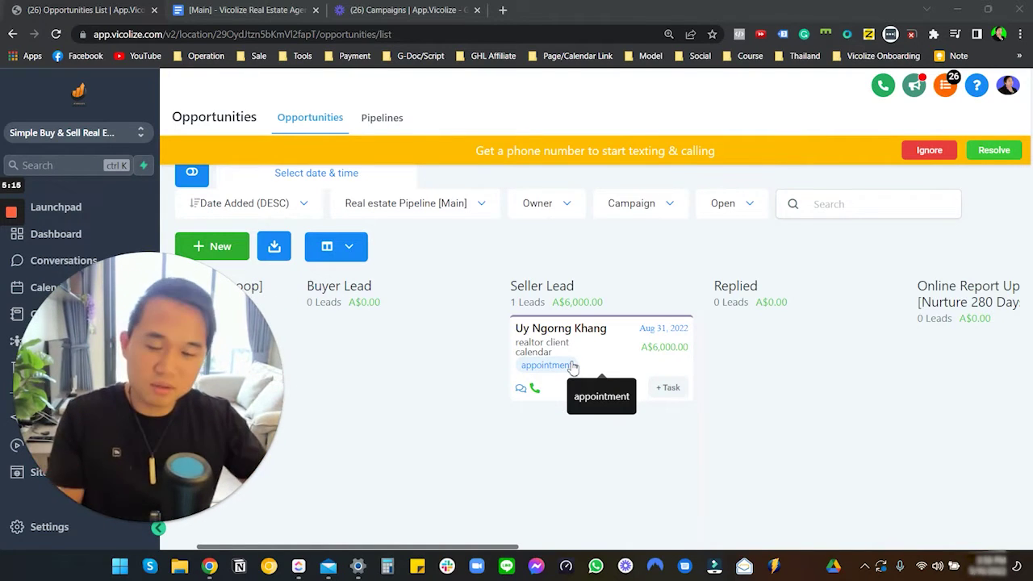
left_click_drag(573, 366, 761, 346)
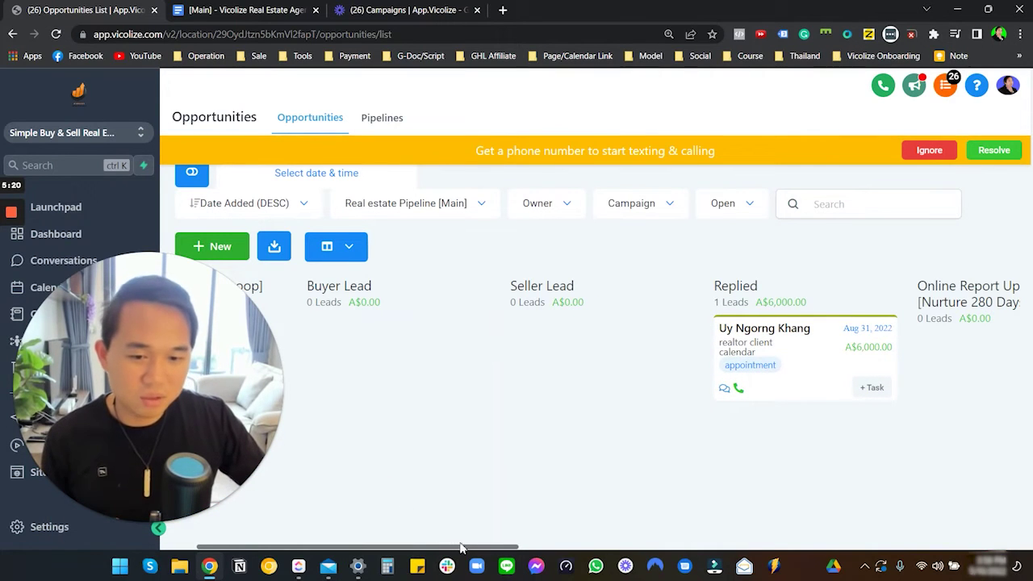
left_click_drag(464, 546, 564, 542)
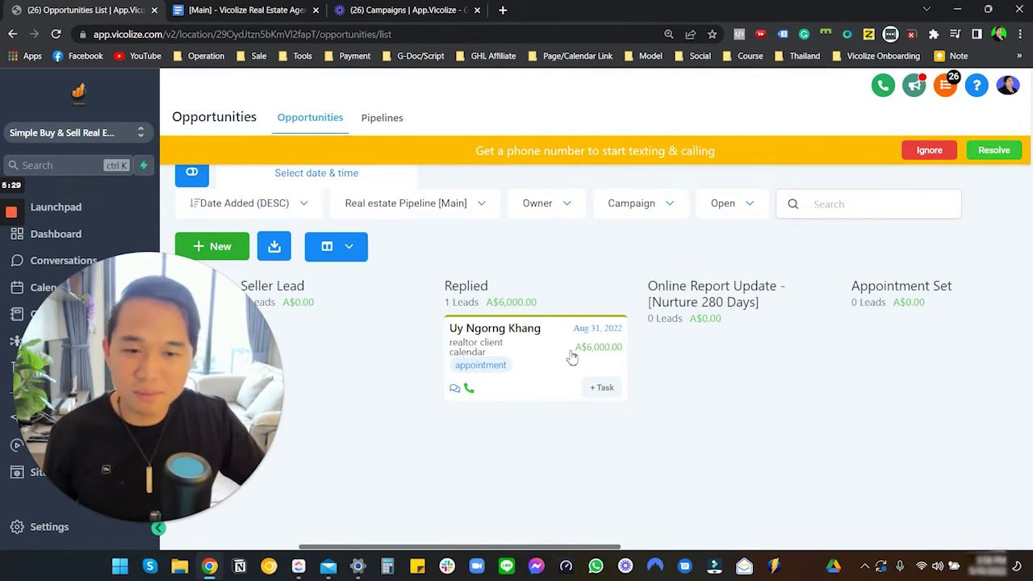
left_click_drag(573, 356, 755, 377)
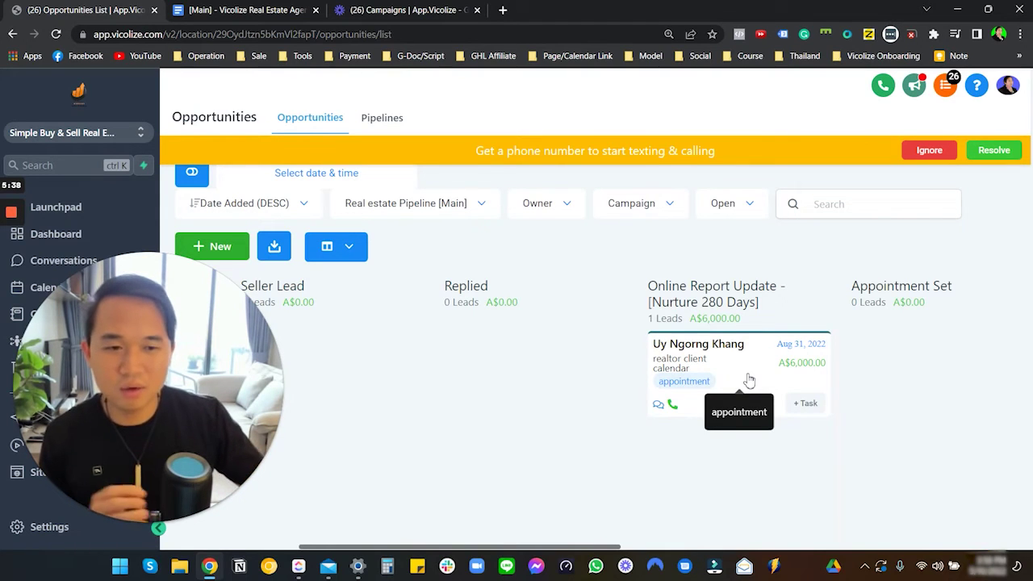
Step: Move the lead card to the Appointment Set stage, then on to Appraisals LOST -[Nurture 180]
left_click_drag(607, 554, 704, 553)
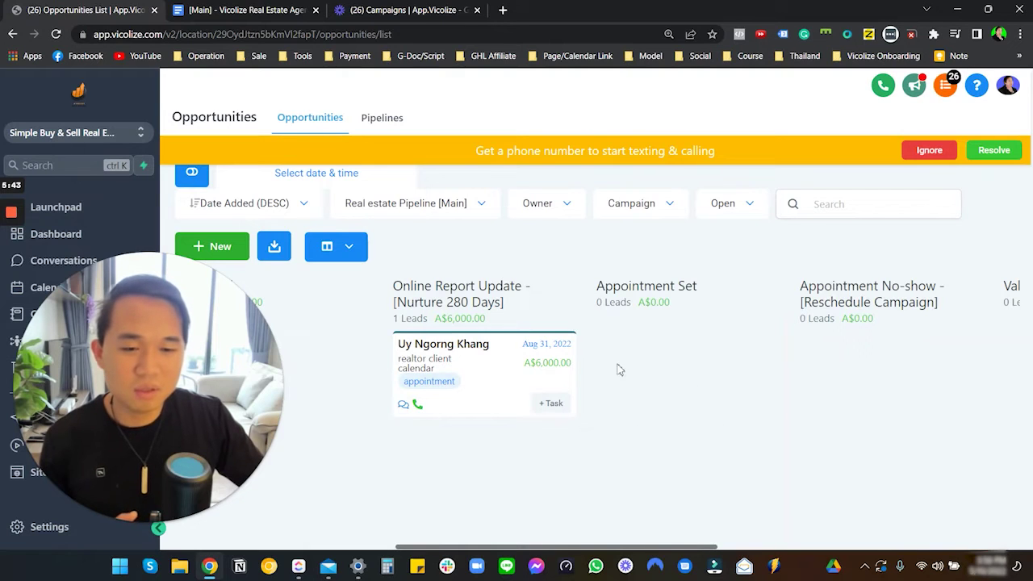
left_click_drag(632, 355, 662, 379)
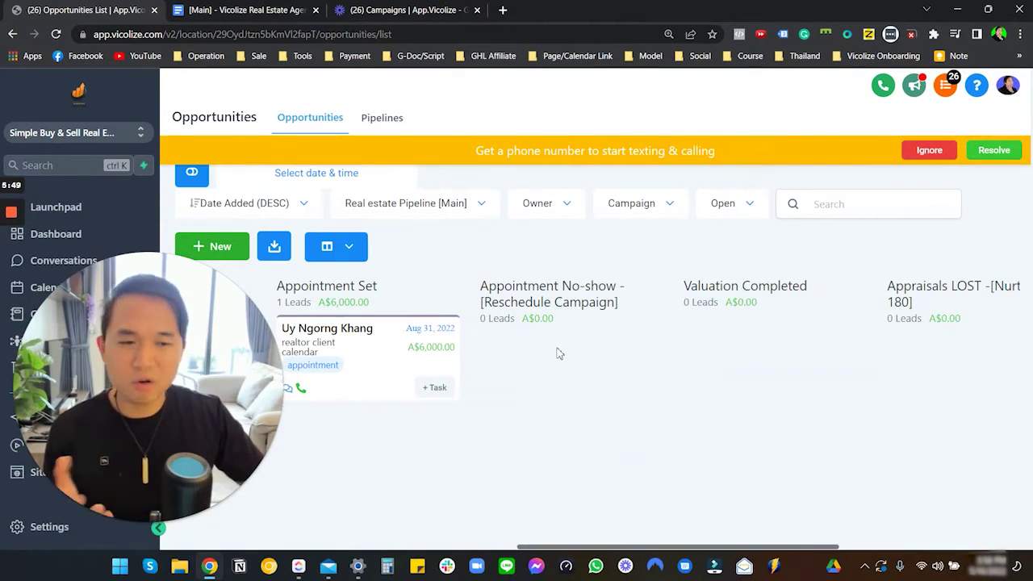
scroll(626, 385, "right", 2)
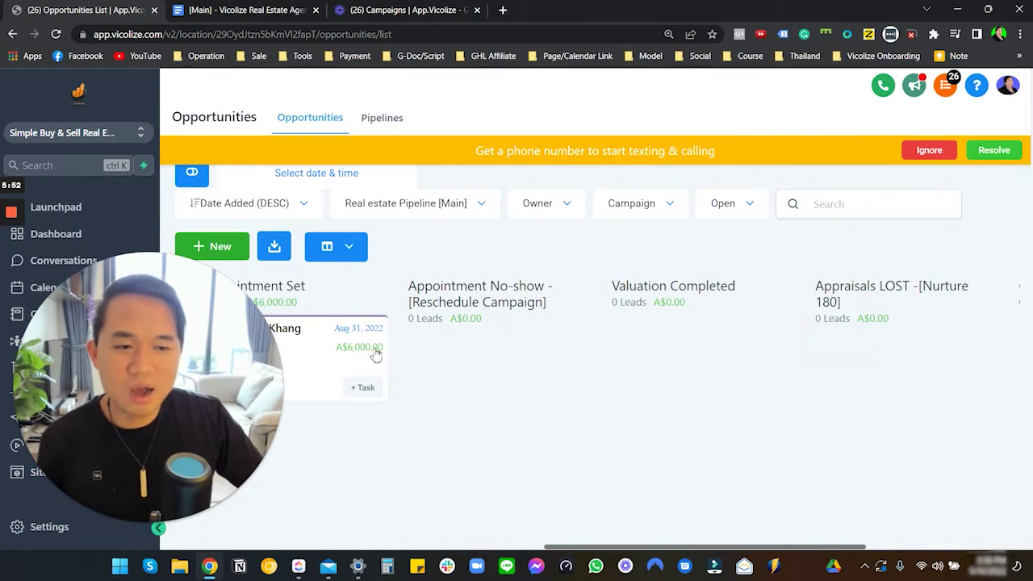
left_click_drag(362, 349, 811, 367)
scroll(532, 379, "right", 8)
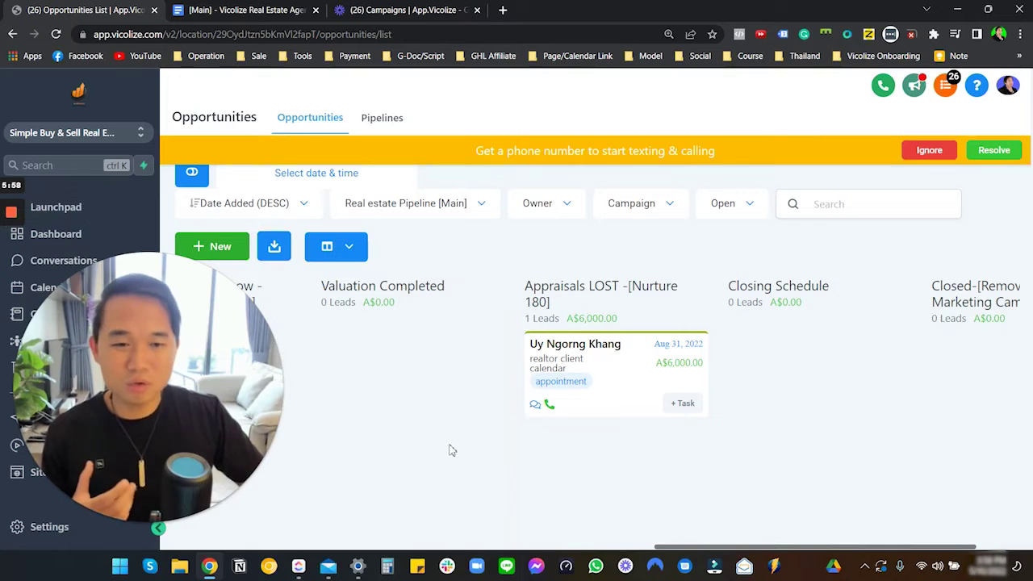
Step: Move the lead card from Appraisals LOST -[Nurture 180] back to an earlier pipeline stage
left_click_drag(601, 383, 588, 362)
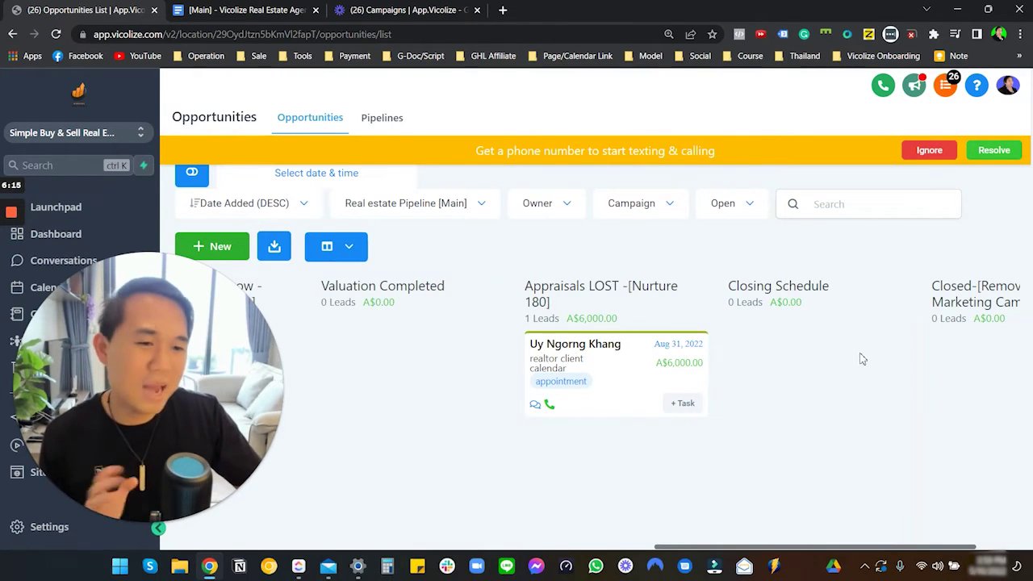
scroll(865, 372, "left", 4)
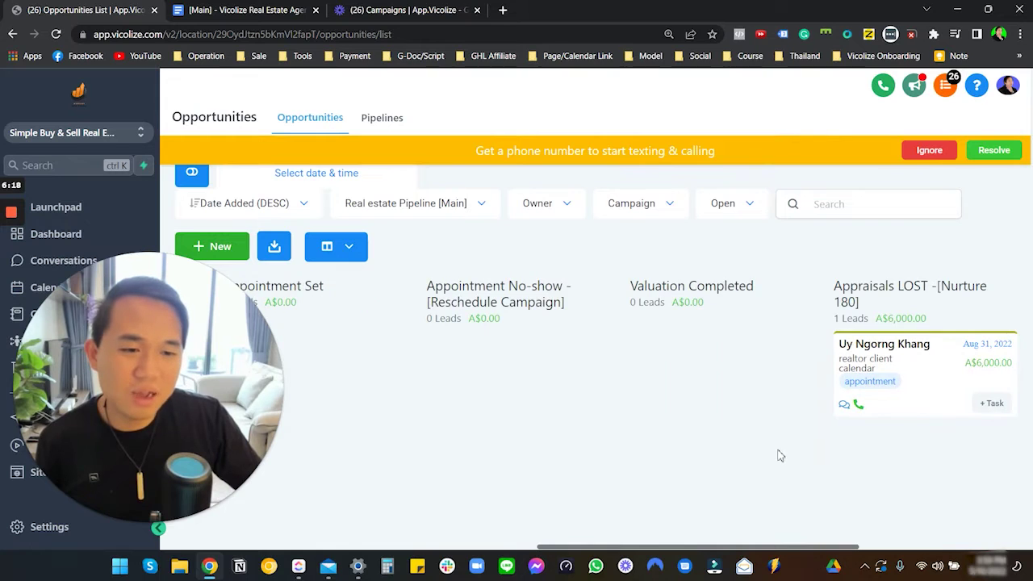
left_click_drag(879, 365, 202, 327)
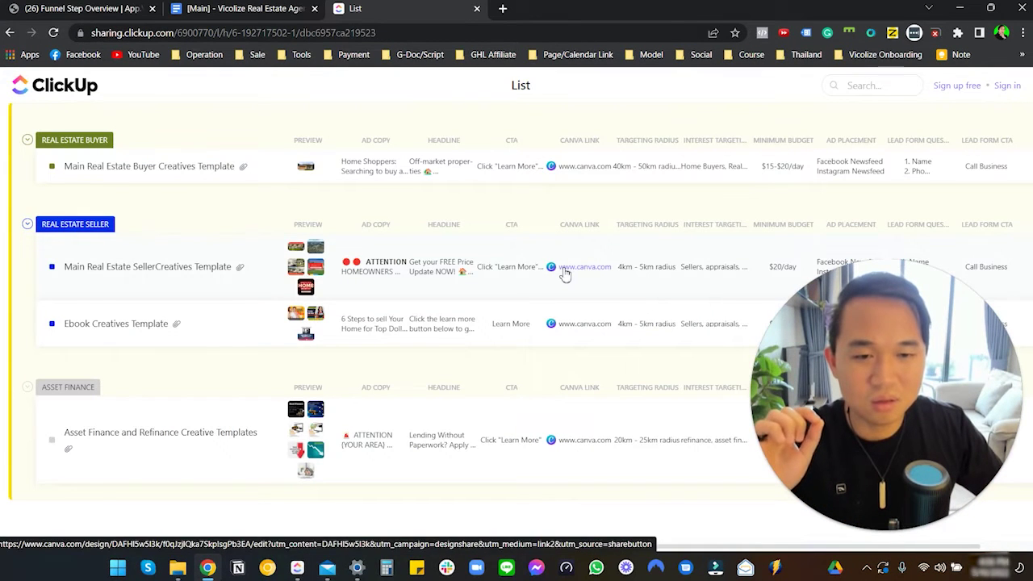
Step: Open the Canva link for the Main Real Estate SellerCreatives Template and look through its ad designs up to the Gold Coast price map
left_click(565, 273)
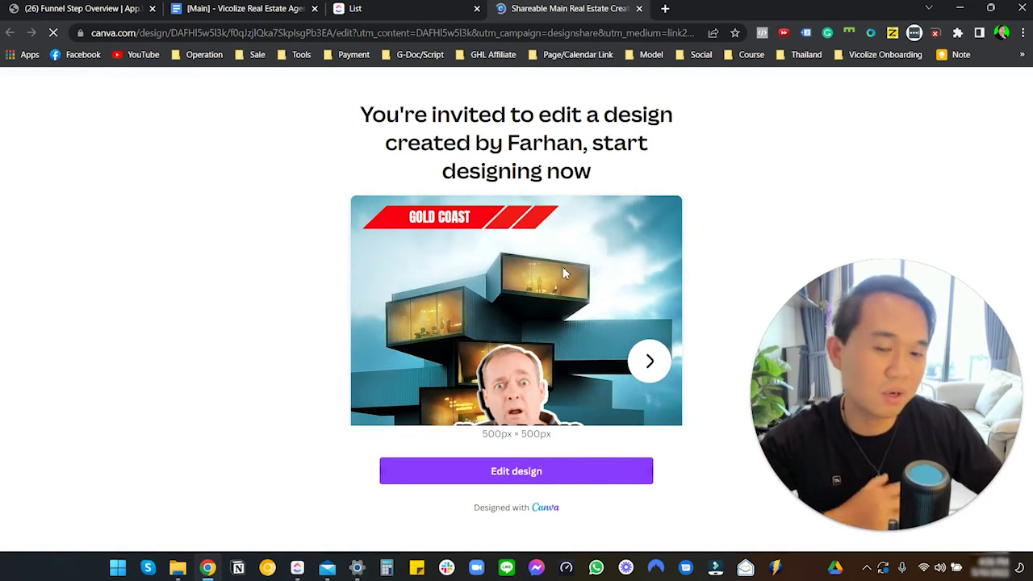
left_click(650, 363)
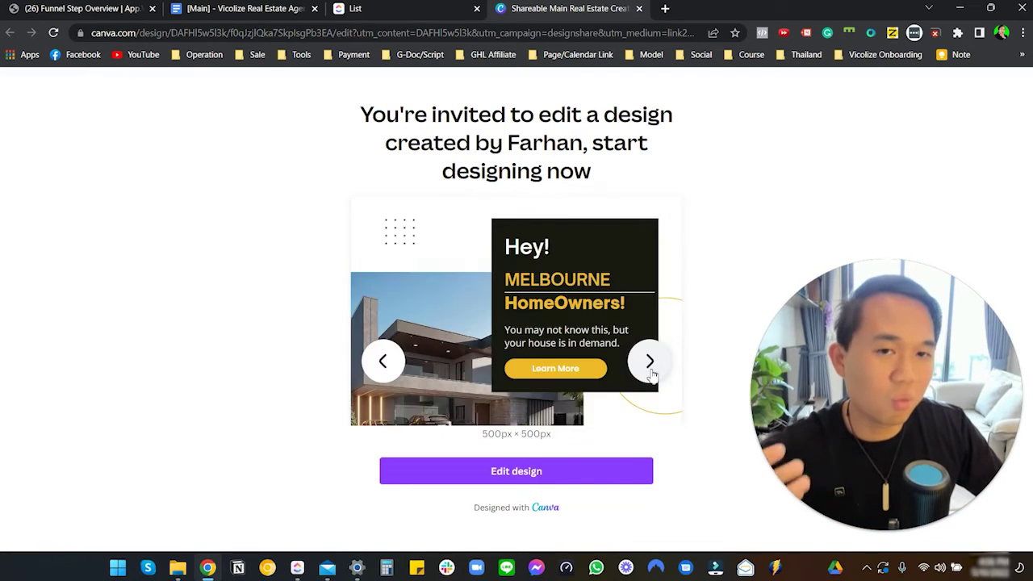
left_click(650, 370)
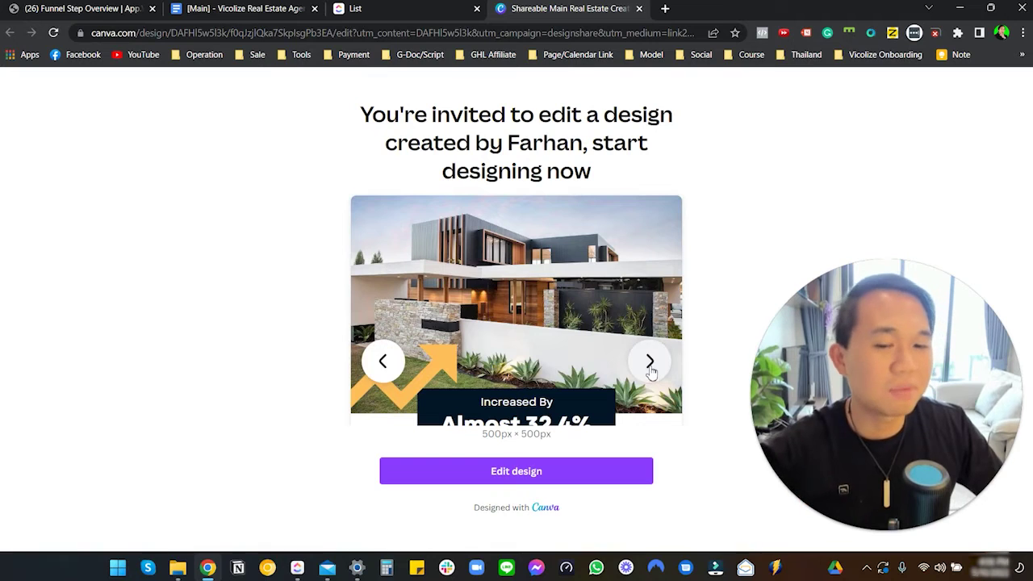
left_click(651, 362)
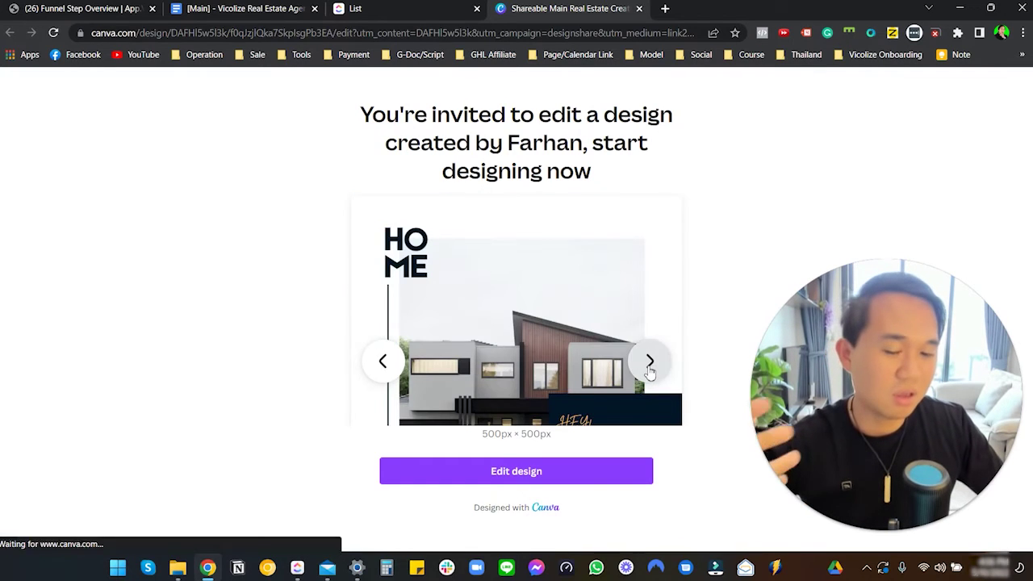
left_click(650, 363)
left_click(651, 363)
left_click(650, 362)
left_click(651, 363)
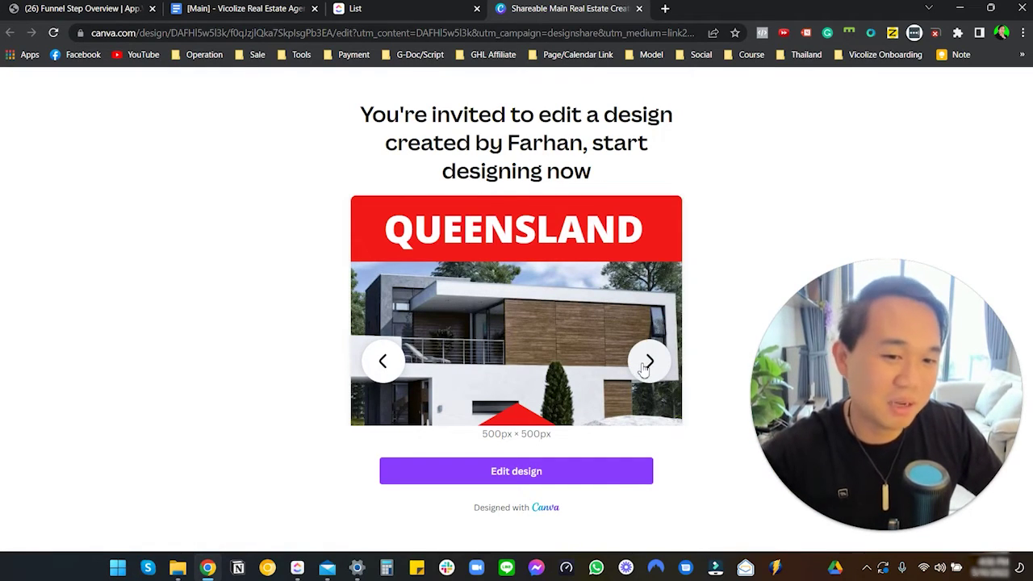
left_click(643, 367)
left_click(643, 367)
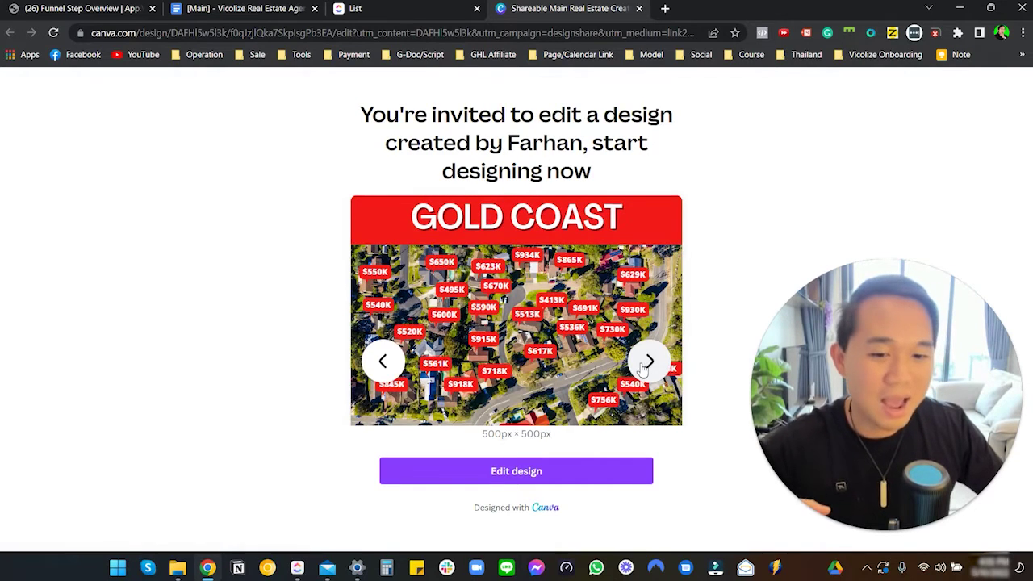
Step: View the two designs following the Gold Coast price map, starting with the Parramatta one
left_click(541, 476)
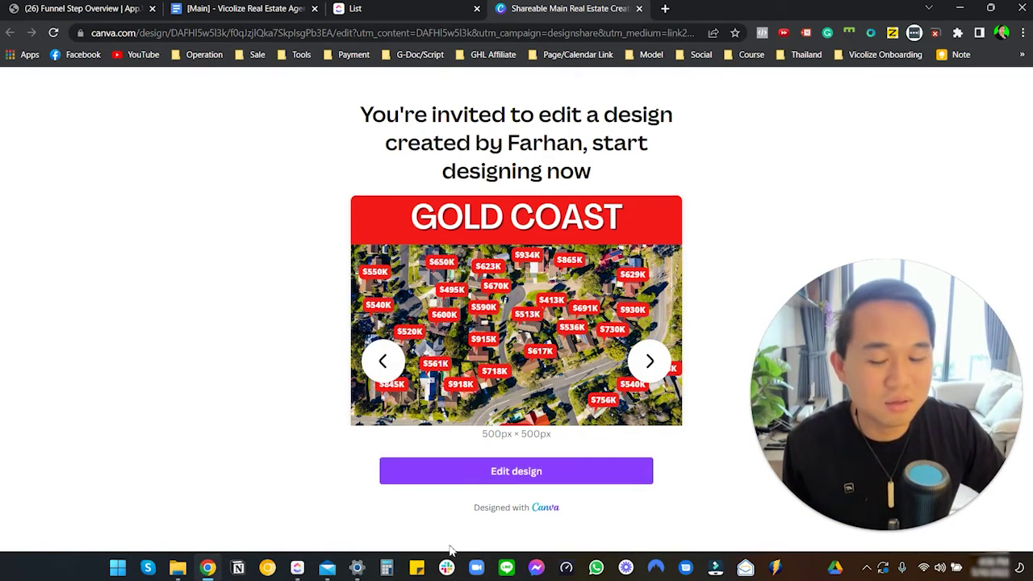
mouse_move(299, 570)
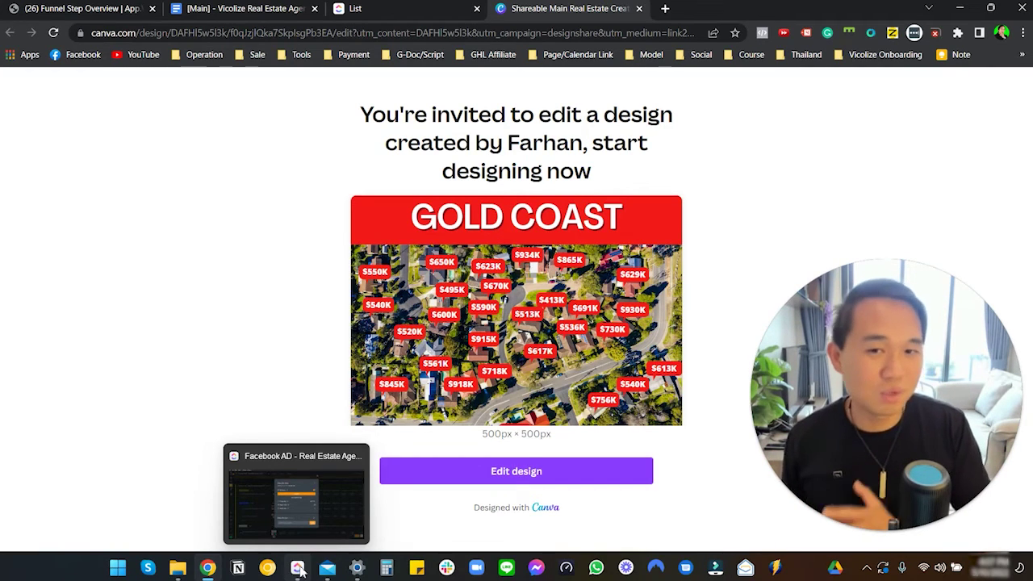
mouse_move(682, 330)
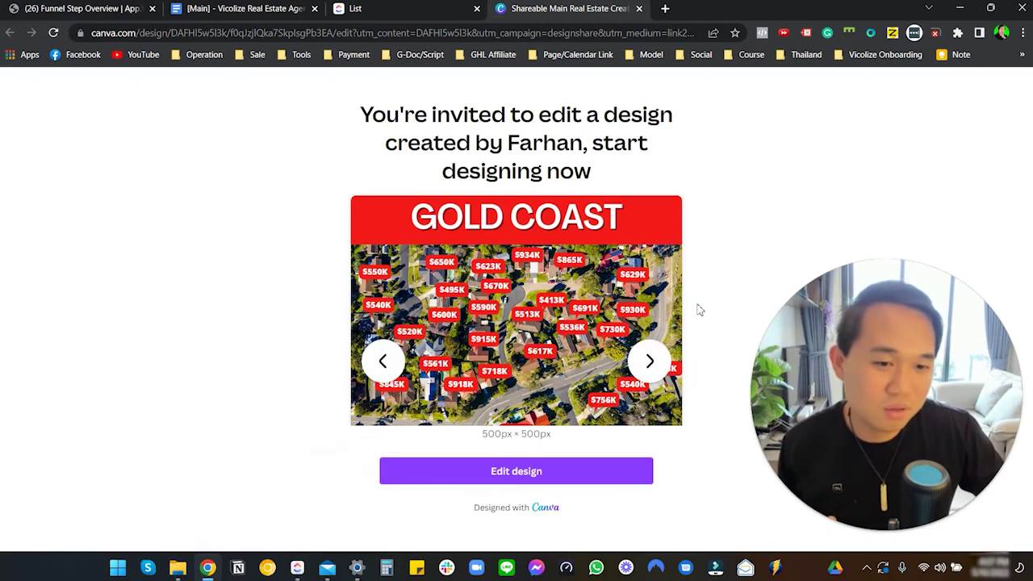
left_click(650, 361)
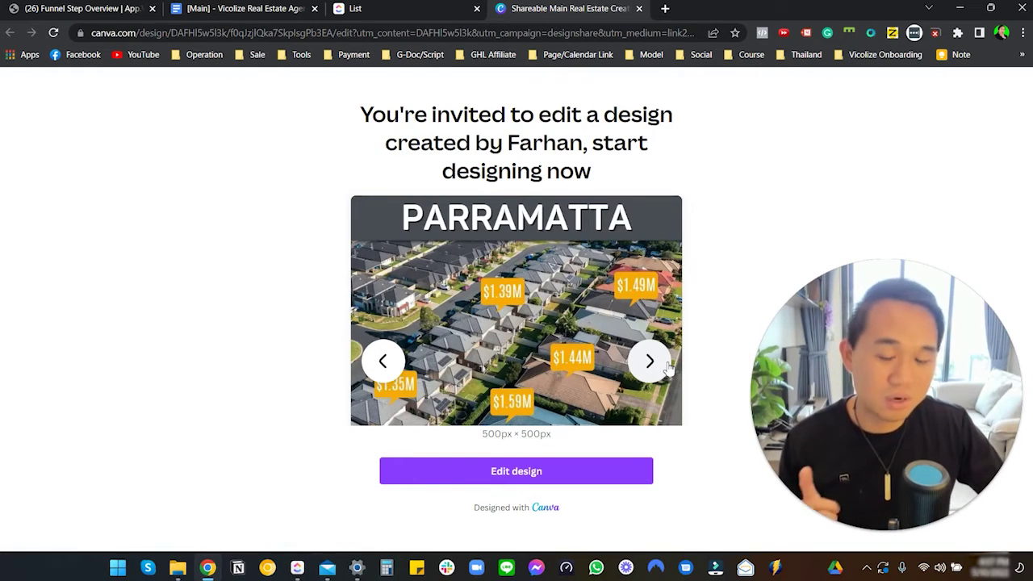
left_click(650, 361)
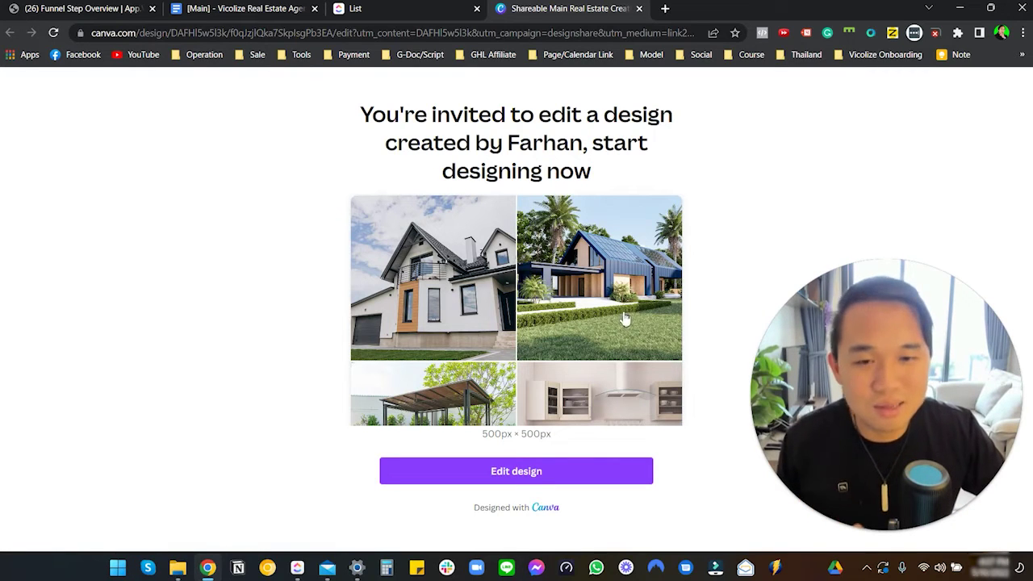
Step: Switch to the [Main] - Vicolize Real Estate Agent DWY document and review its Start Here, Two Way SMS Set UP - Twilio and Launch Database Reactivation sections
left_click(248, 9)
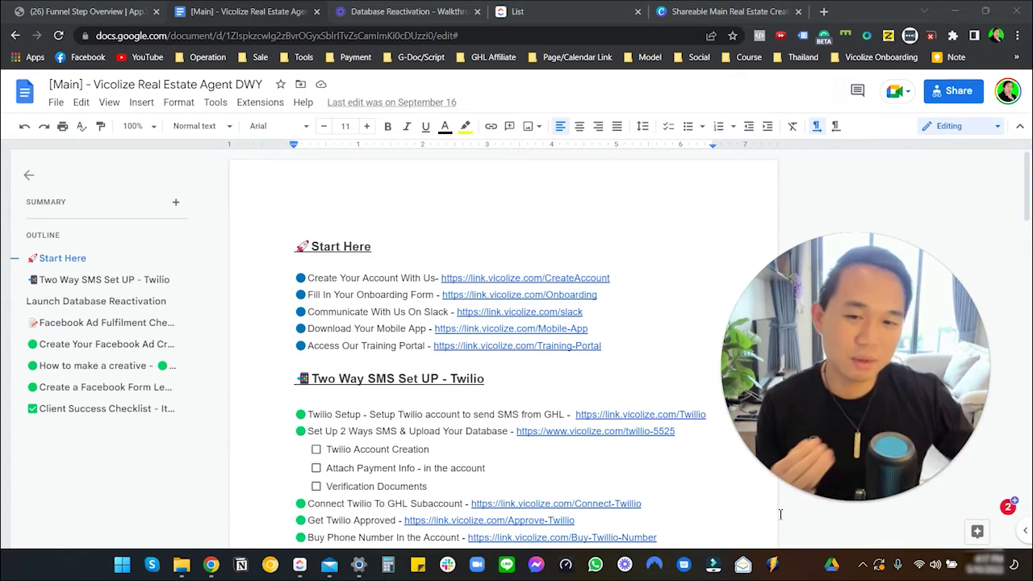
scroll(665, 448, "down", 3)
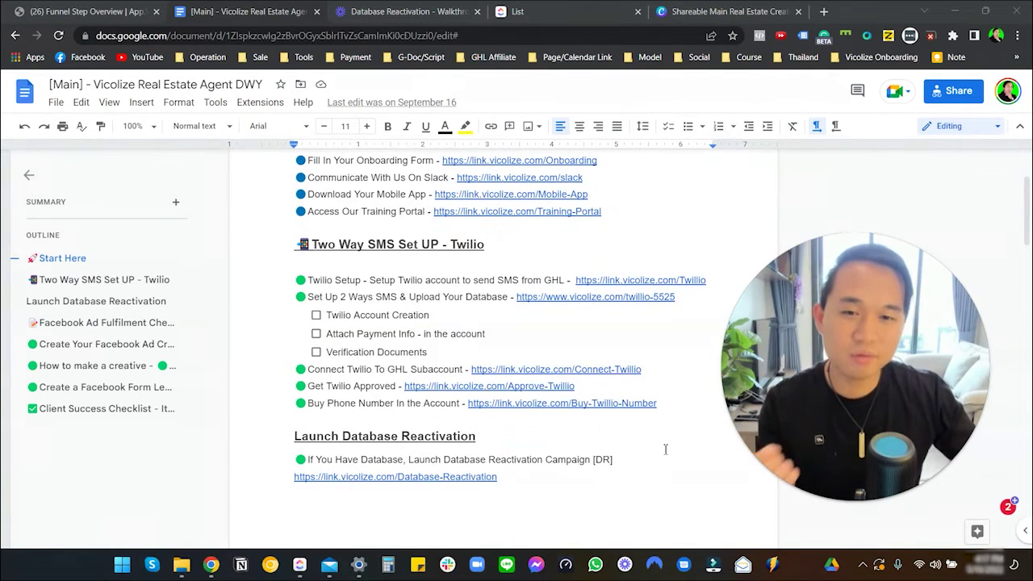
scroll(665, 447, "down", 3)
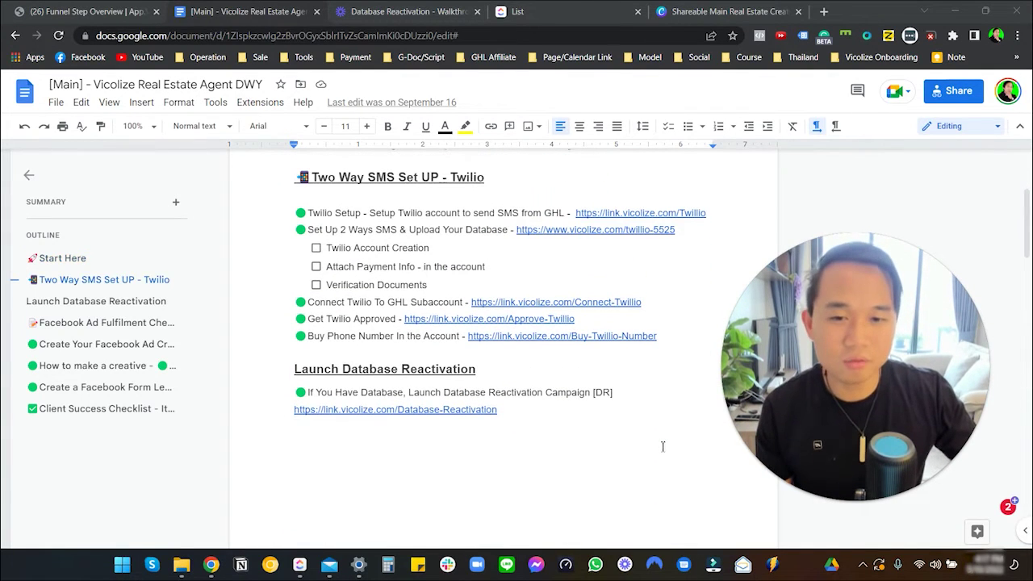
scroll(663, 446, "up", 5)
scroll(663, 446, "up", 2)
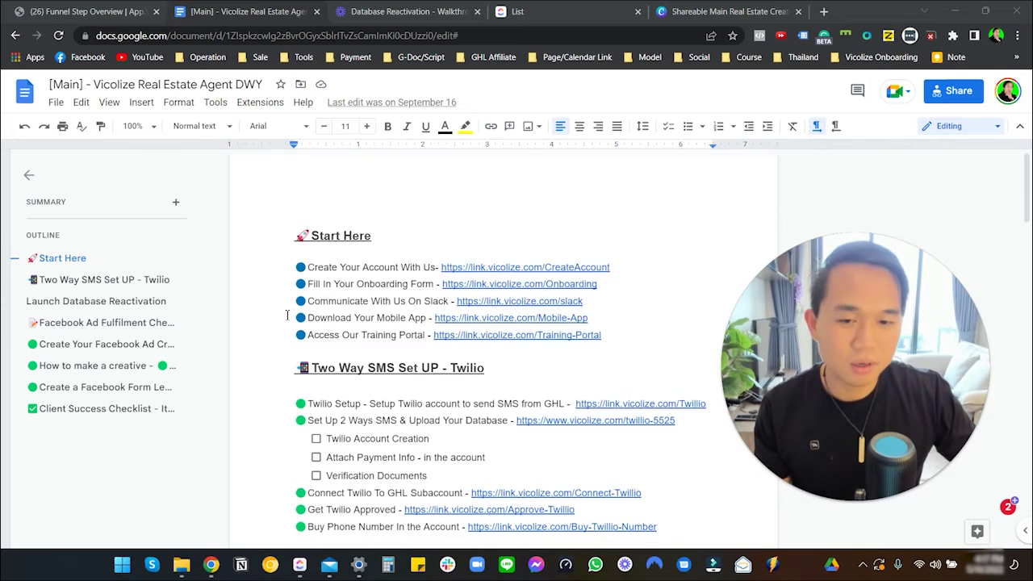
scroll(294, 320, "down", 4)
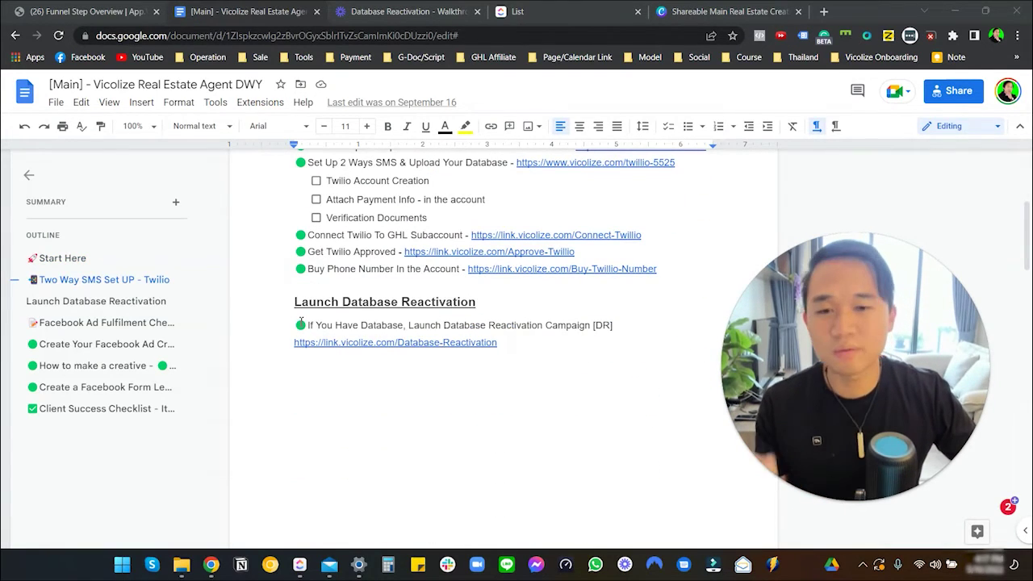
scroll(303, 320, "up", 4)
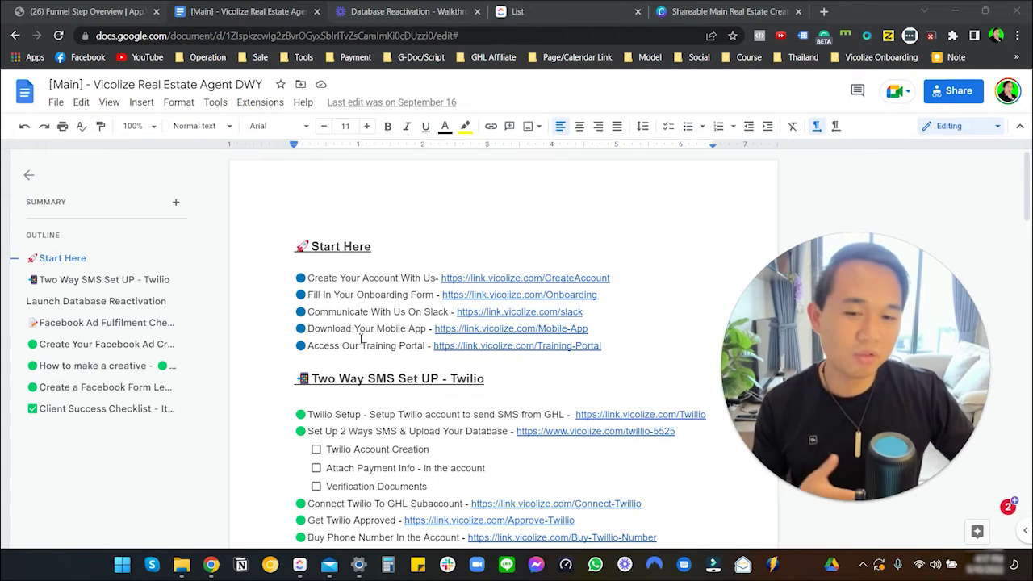
scroll(354, 336, "down", 1)
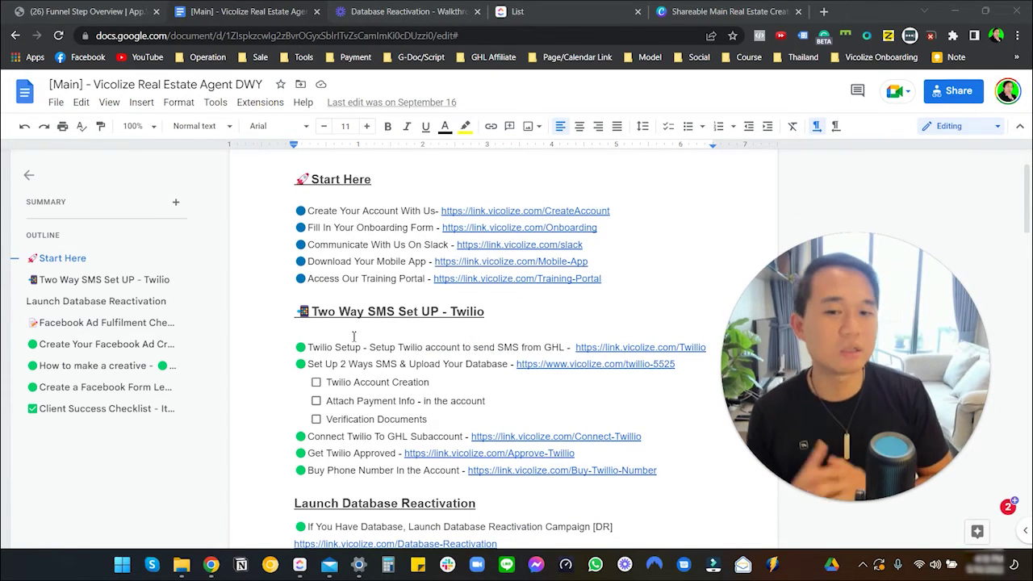
scroll(353, 353, "down", 3)
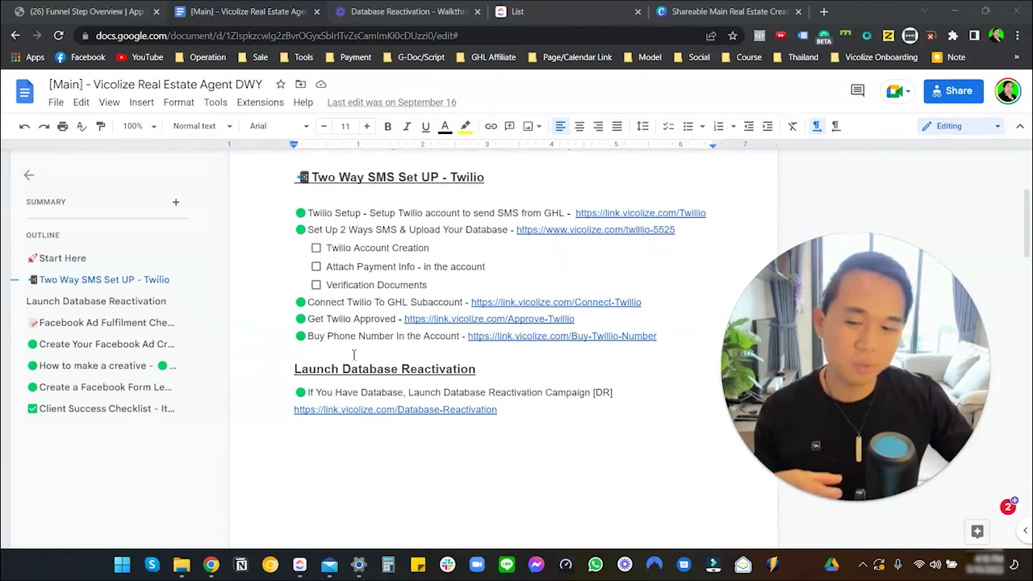
scroll(352, 353, "down", 1)
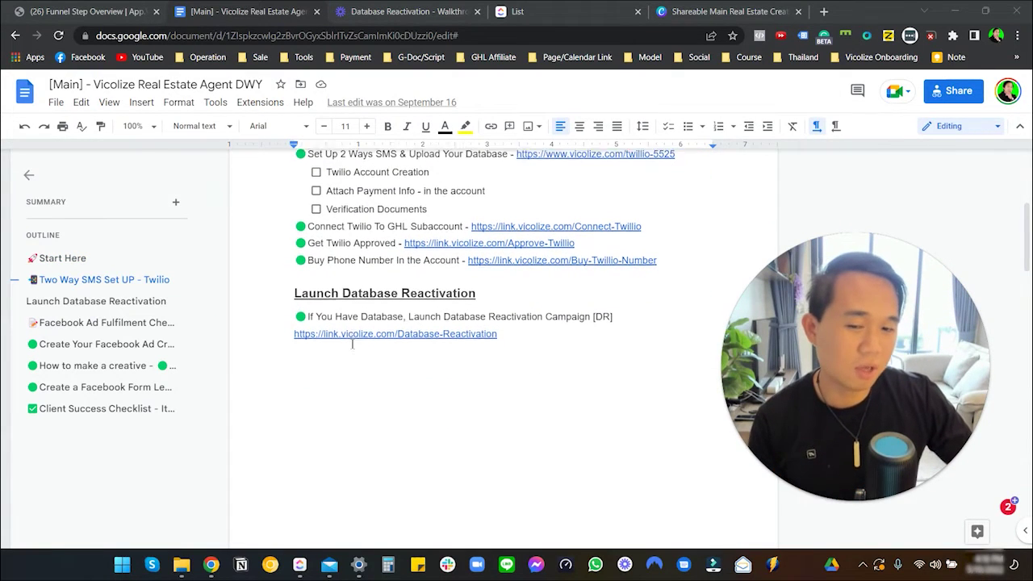
Step: Recheck the Two Way SMS Set UP - Twilio items and read through the Facebook Ad Fulfilment Checklist in the document
scroll(352, 347, "up", 3)
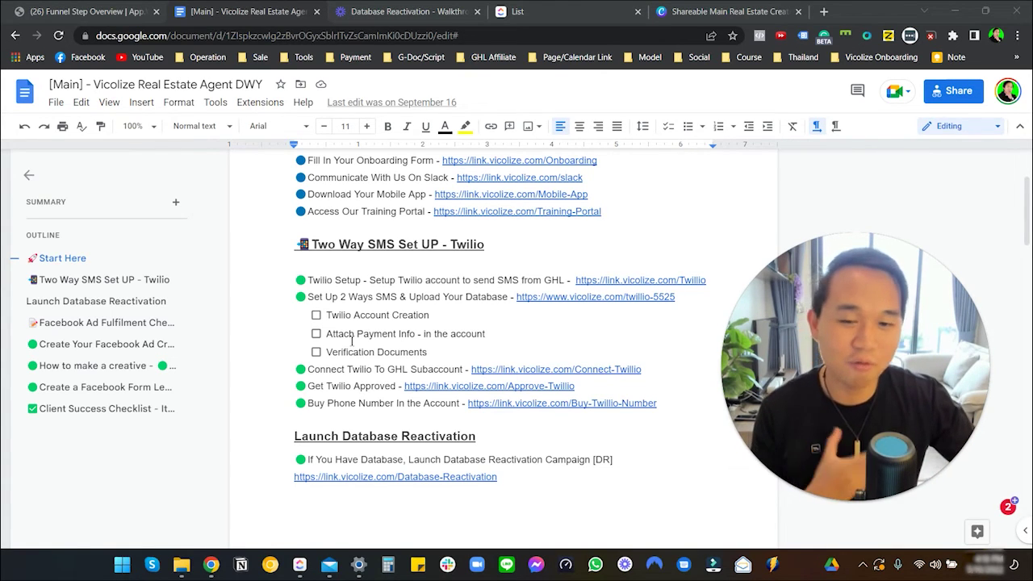
scroll(351, 340, "down", 6)
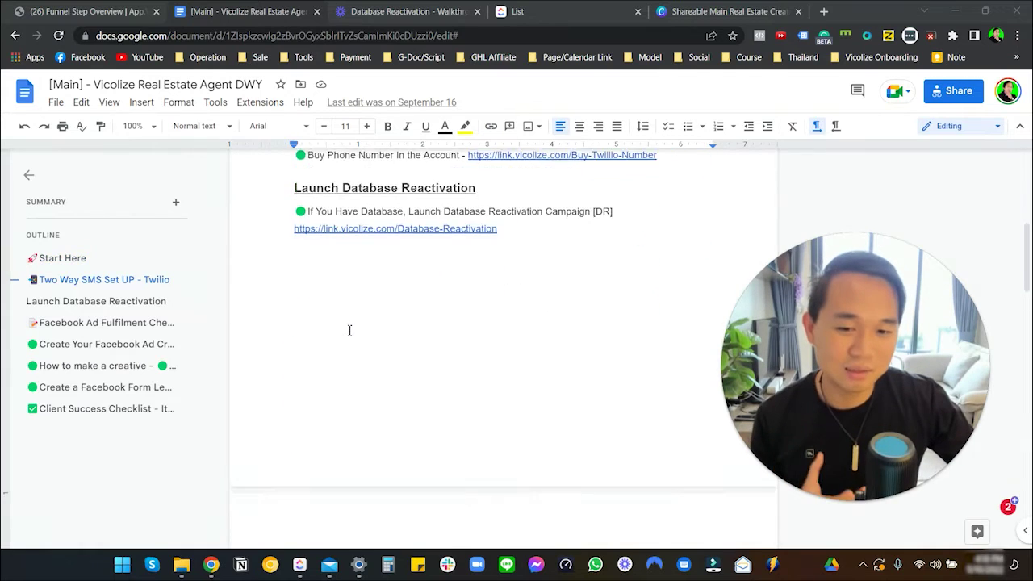
scroll(349, 329, "down", 5)
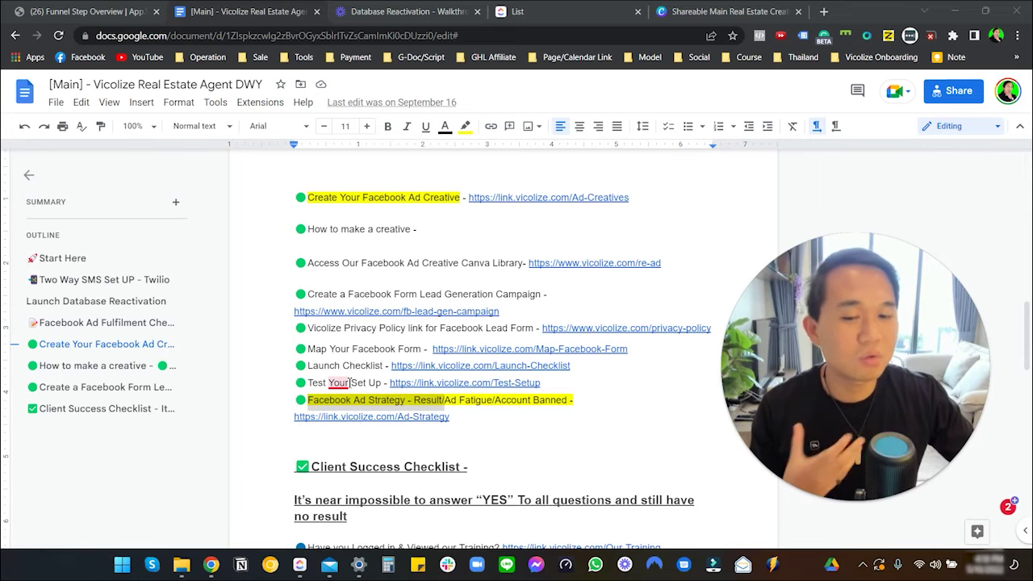
left_click(348, 352)
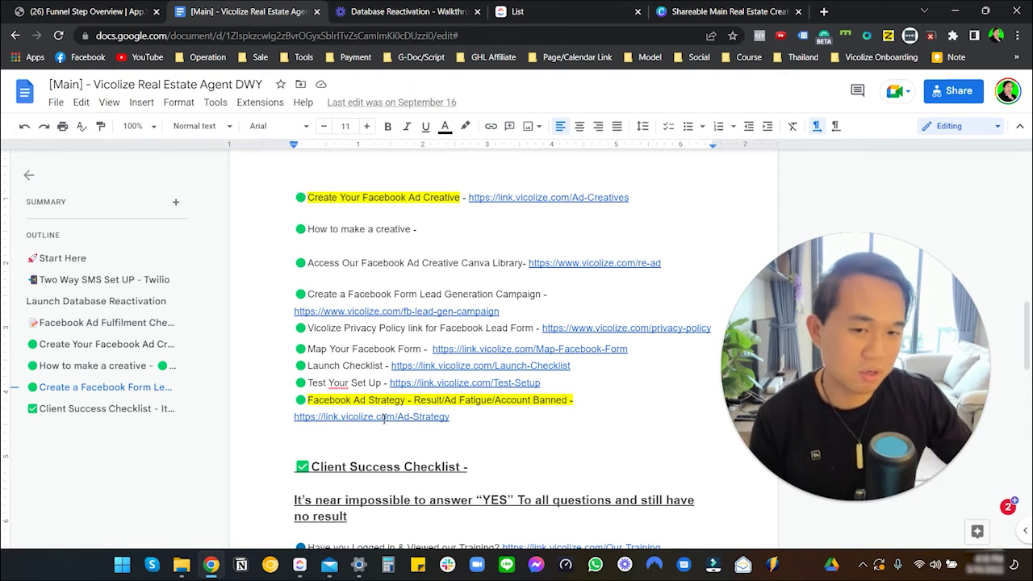
scroll(397, 431, "up", 1)
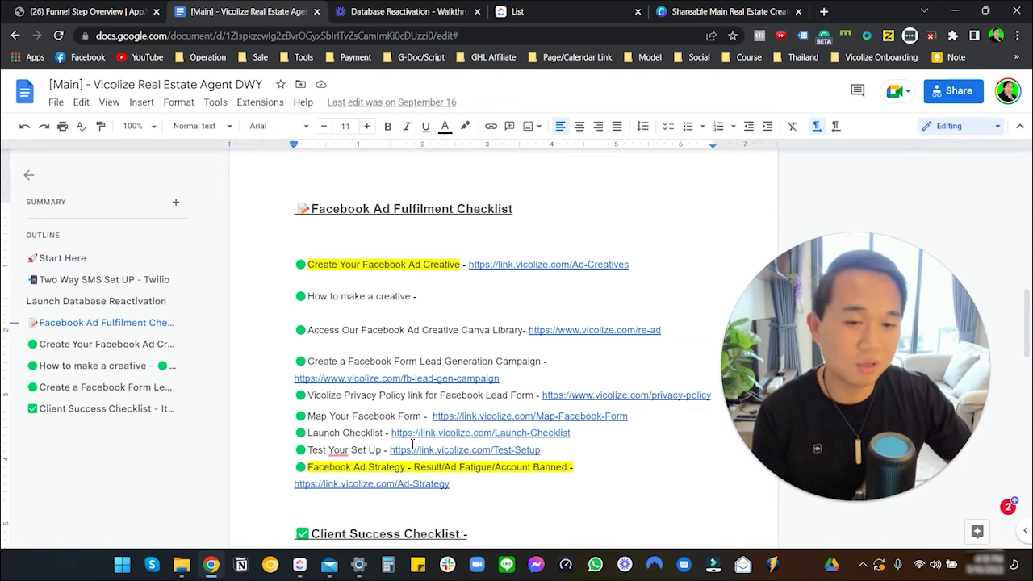
Step: Read through the Client Success Checklist questions and return to the Start Here section of the document
scroll(411, 443, "down", 2)
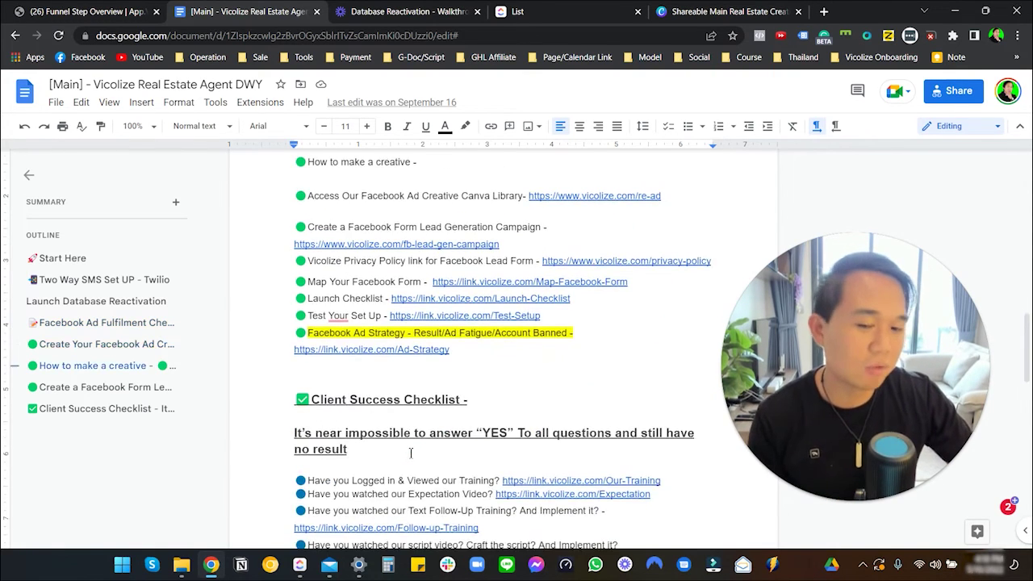
scroll(411, 452, "down", 2)
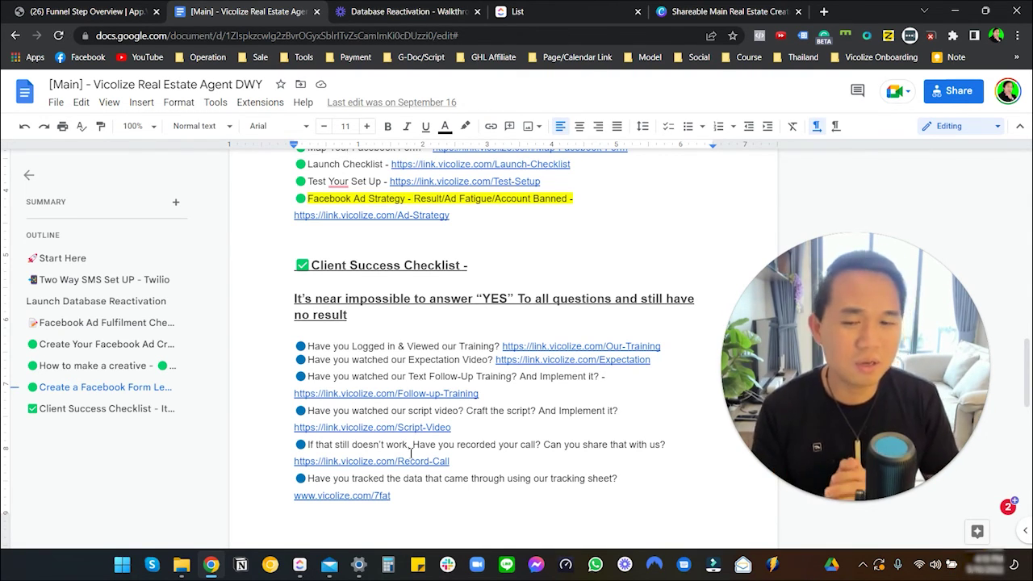
scroll(407, 460, "up", 3)
scroll(407, 460, "up", 12)
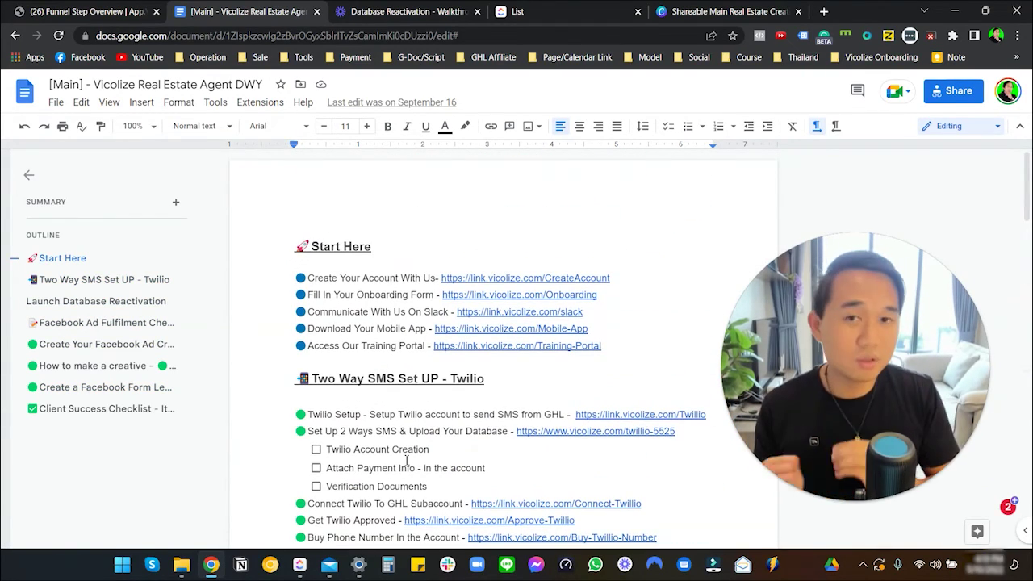